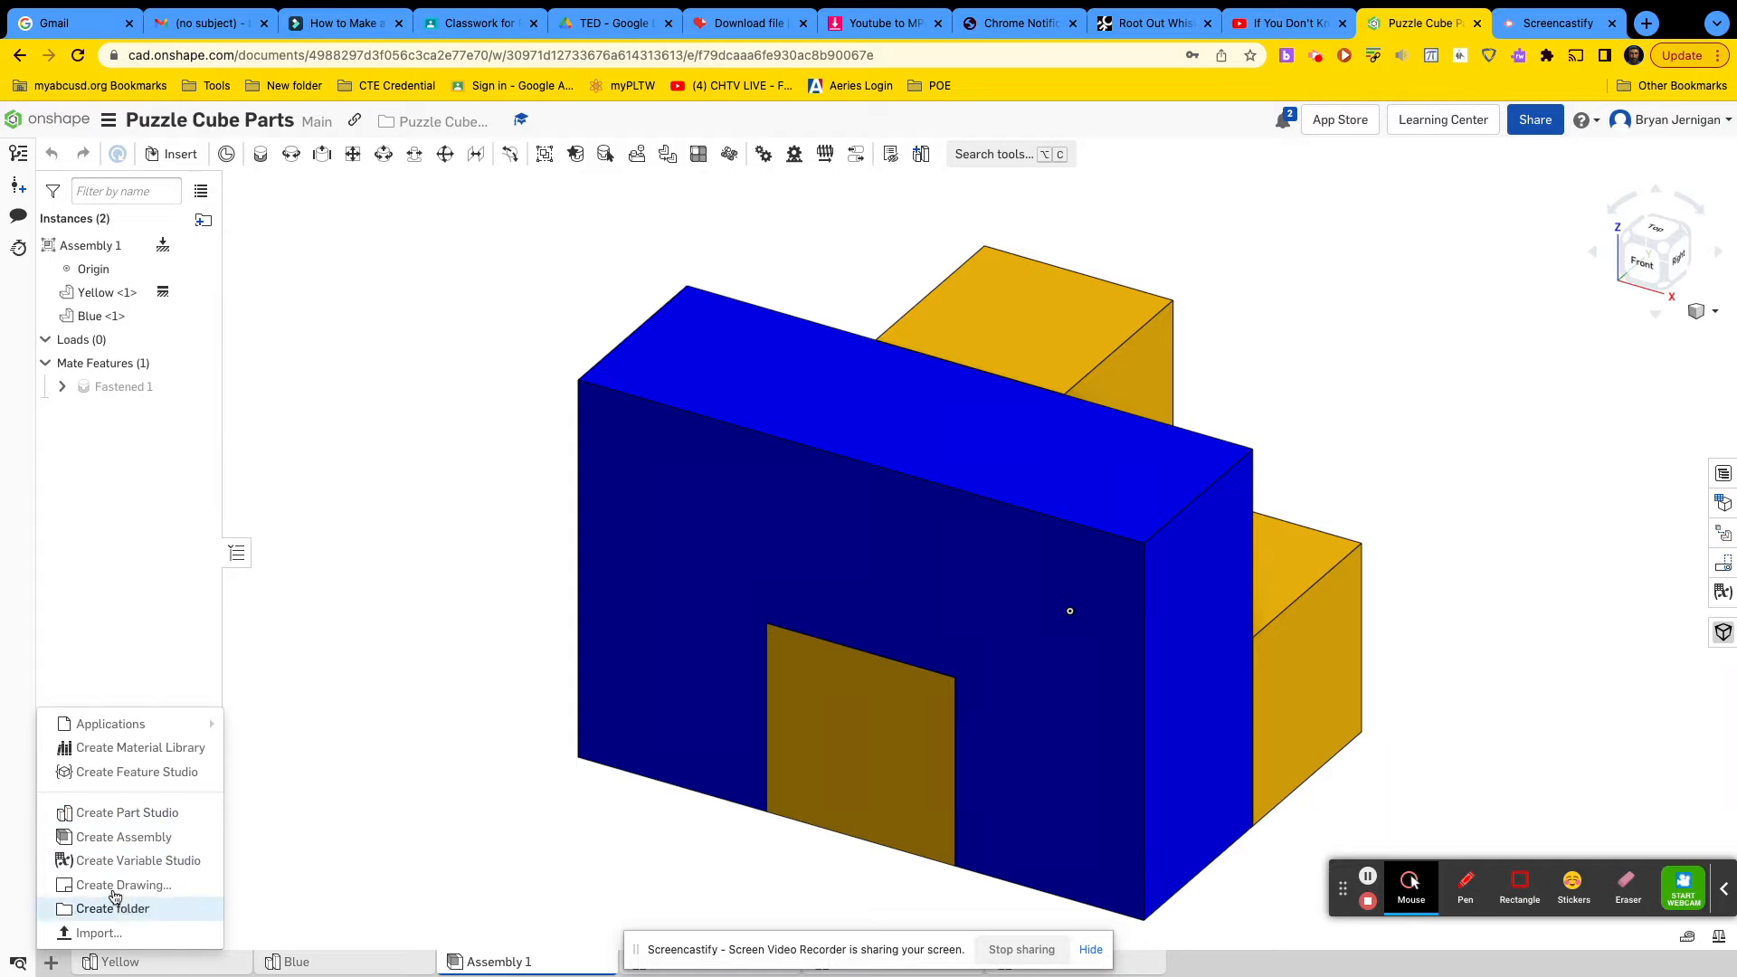
Create a drawing from the existing Custom Drawing Template.dwt in My Onshape, with the No views option.
click(116, 891)
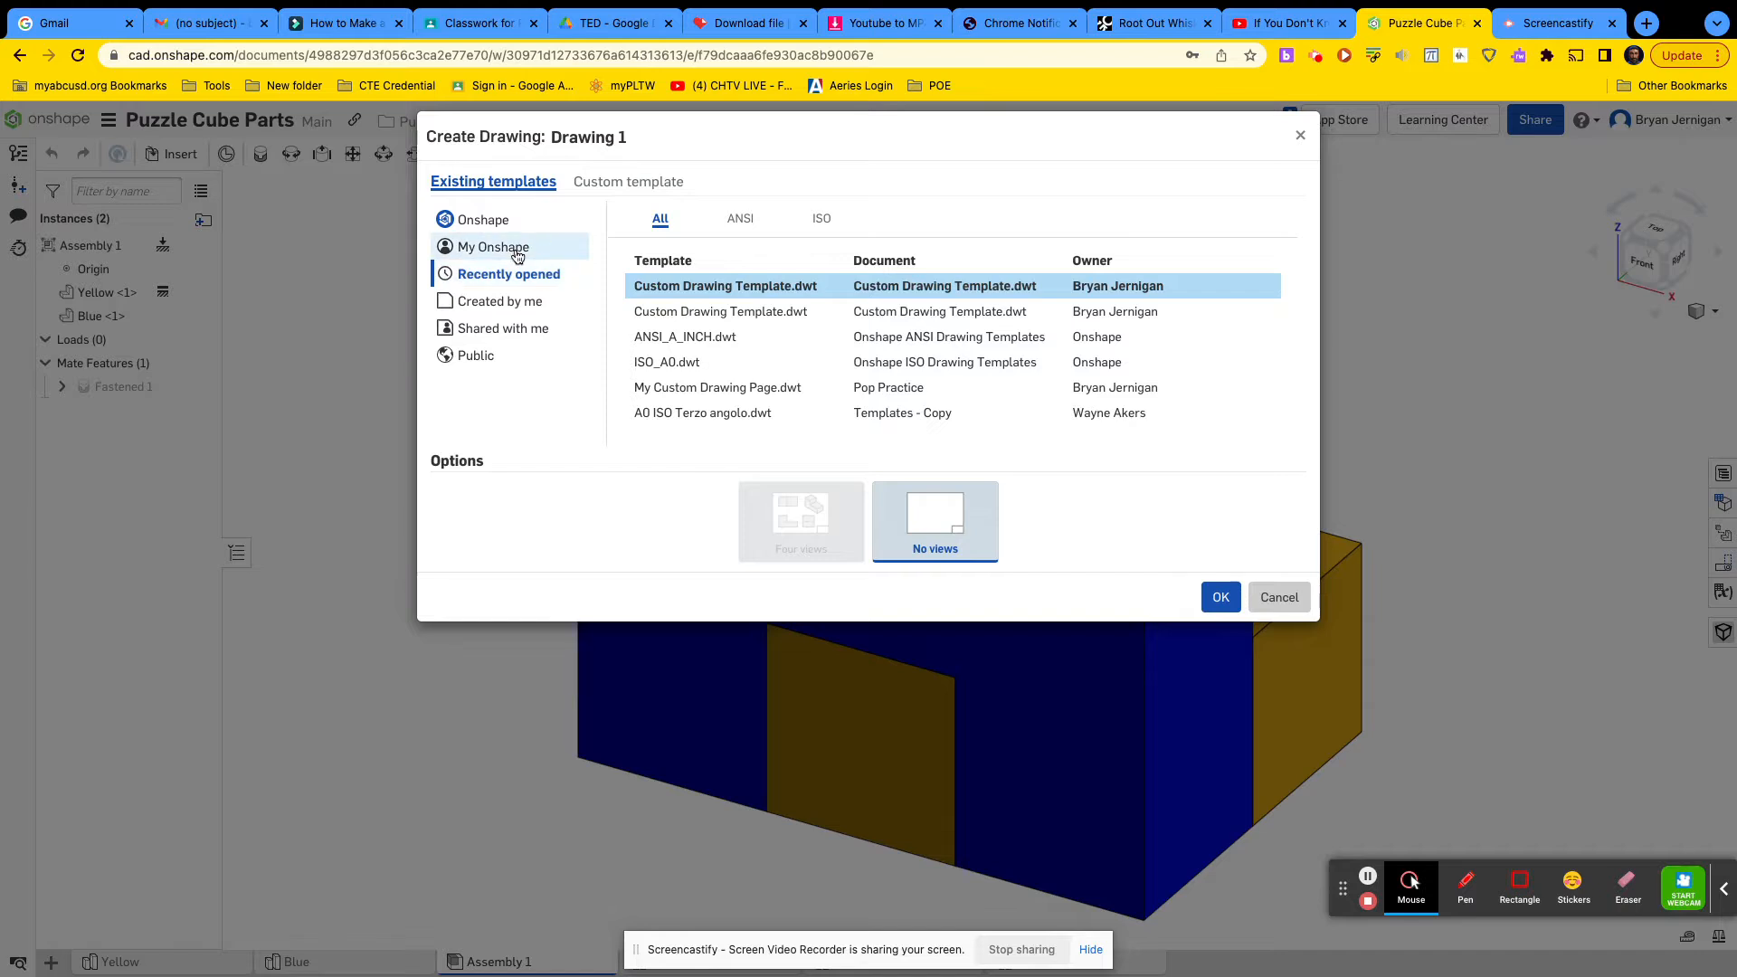
click(516, 256)
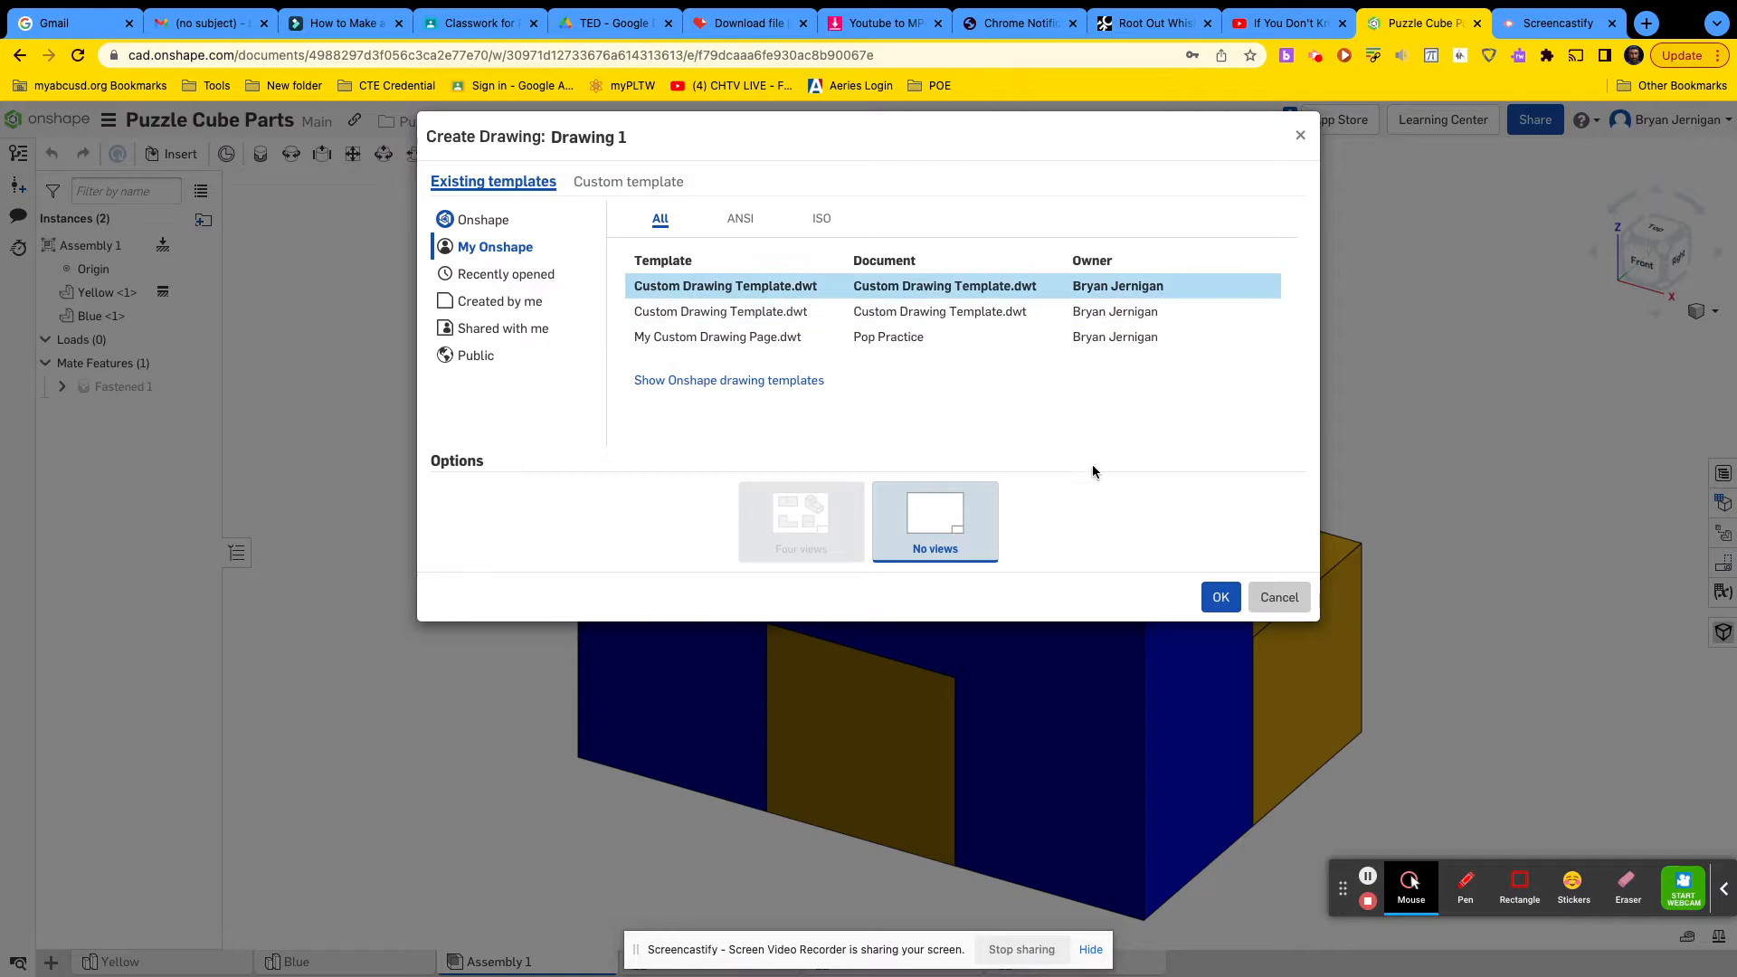
click(1220, 597)
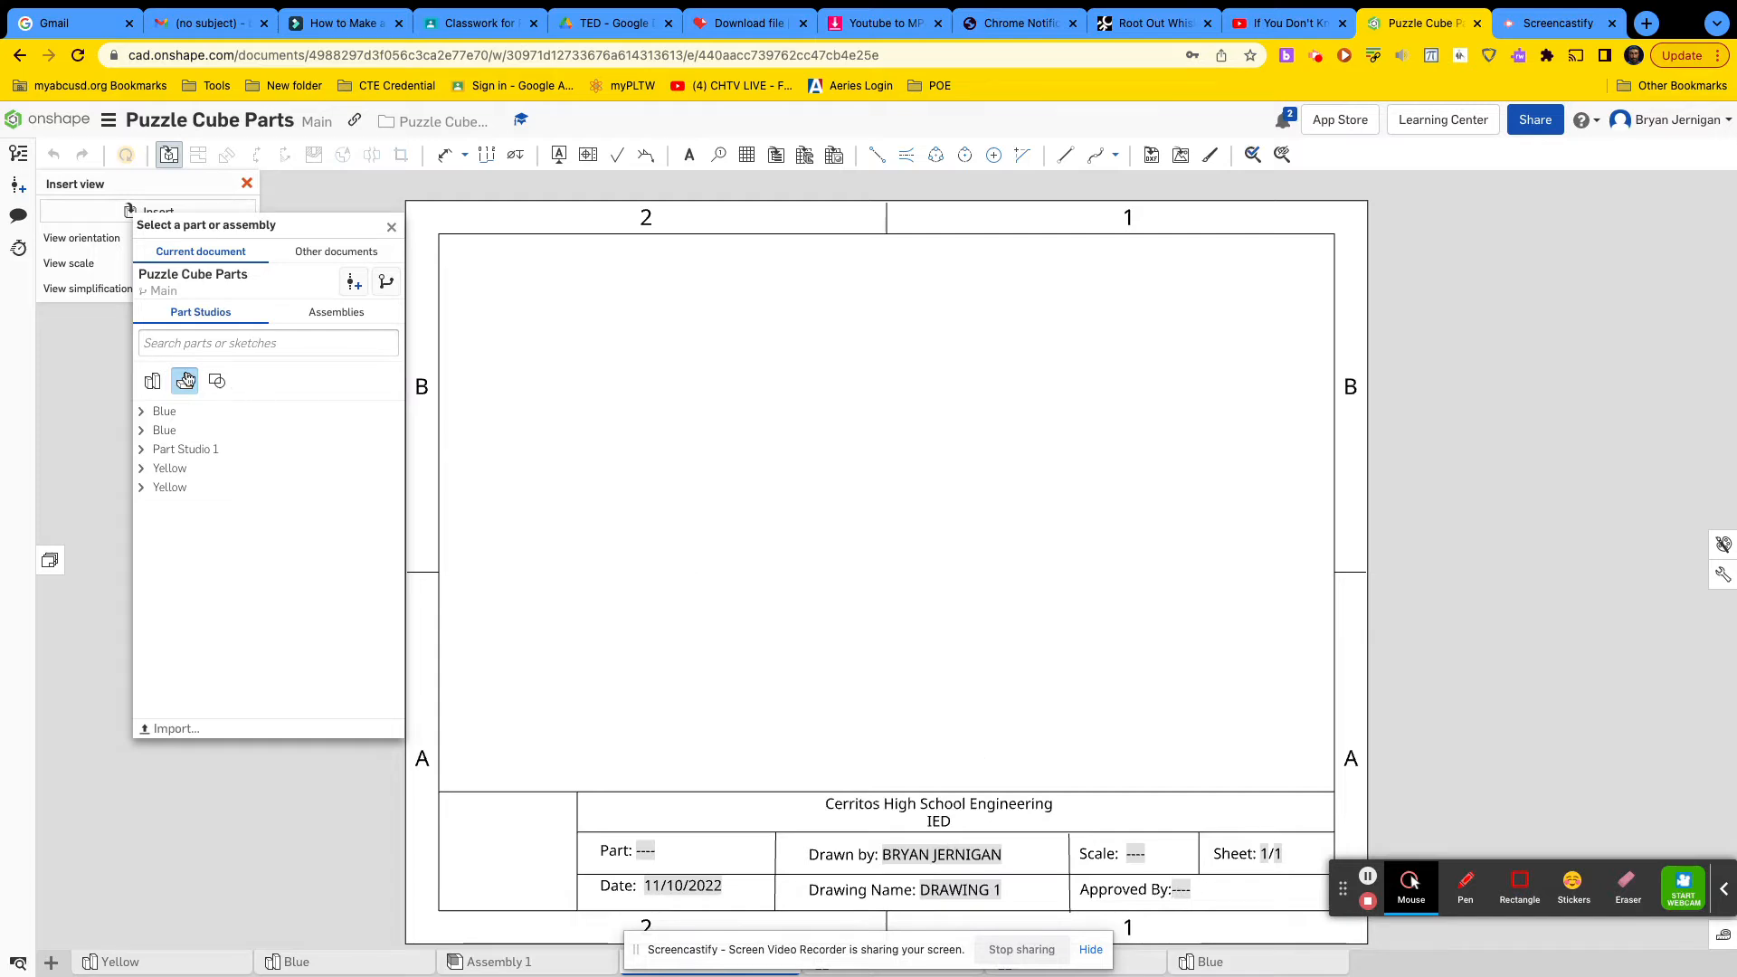
Insert the Blue part as a 1:1 front view in the lower-left area of the sheet.
click(142, 414)
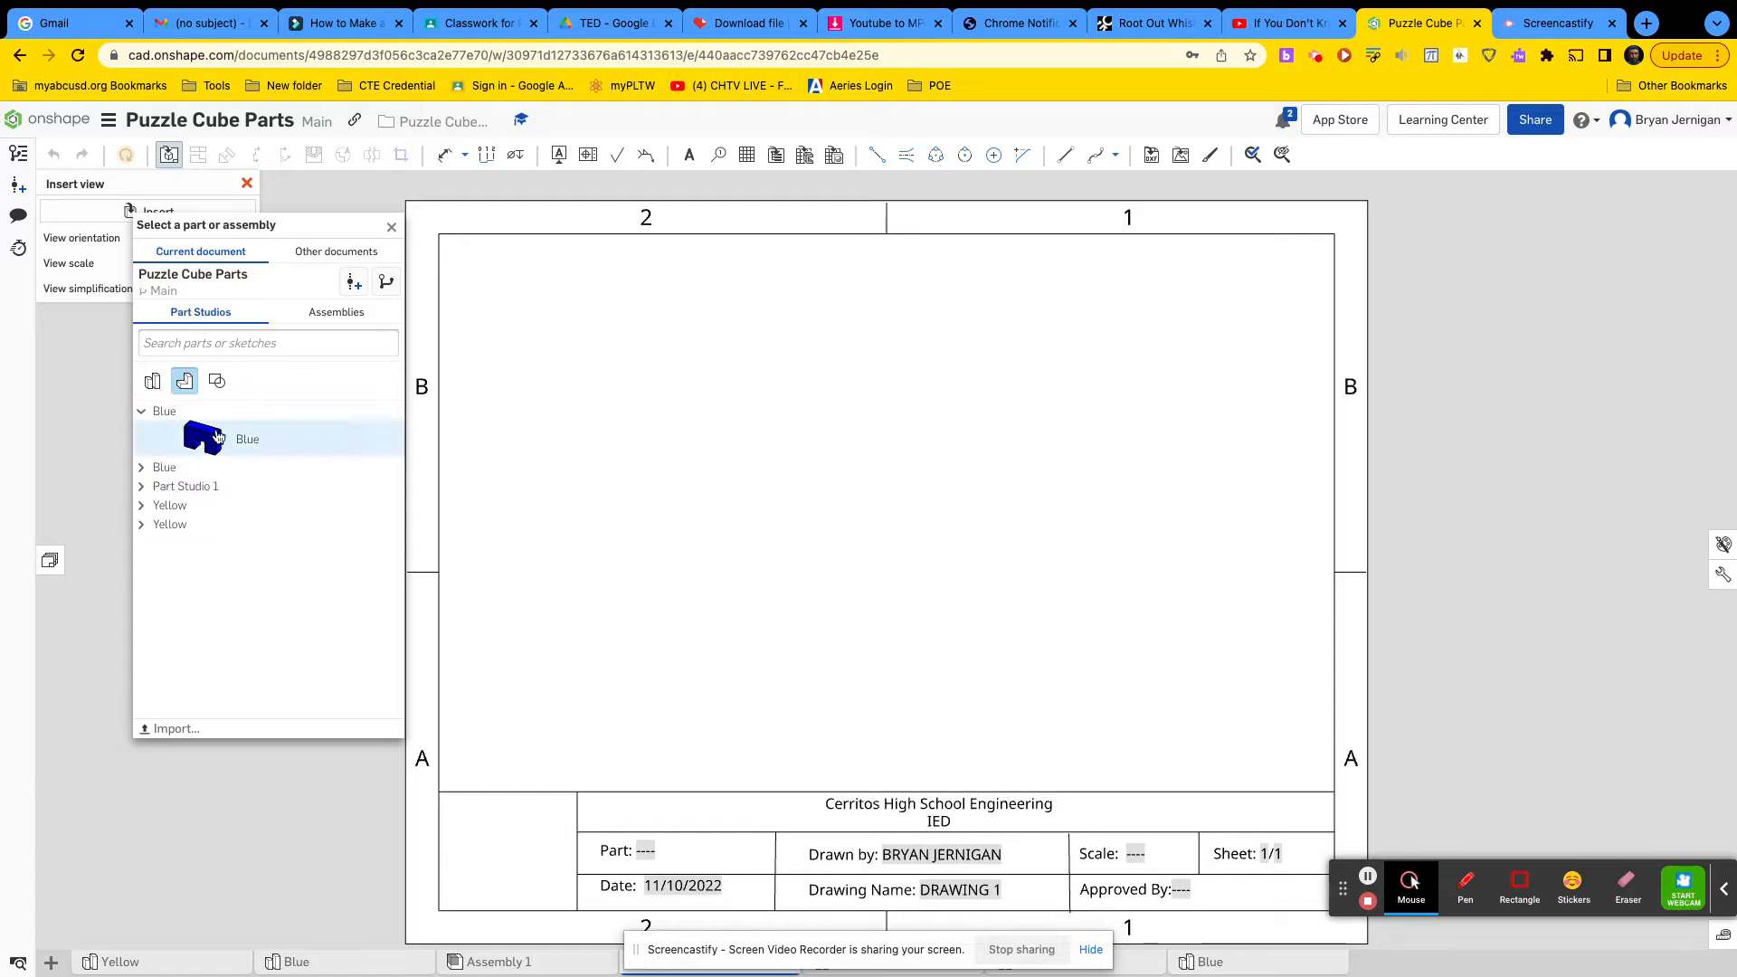
click(208, 438)
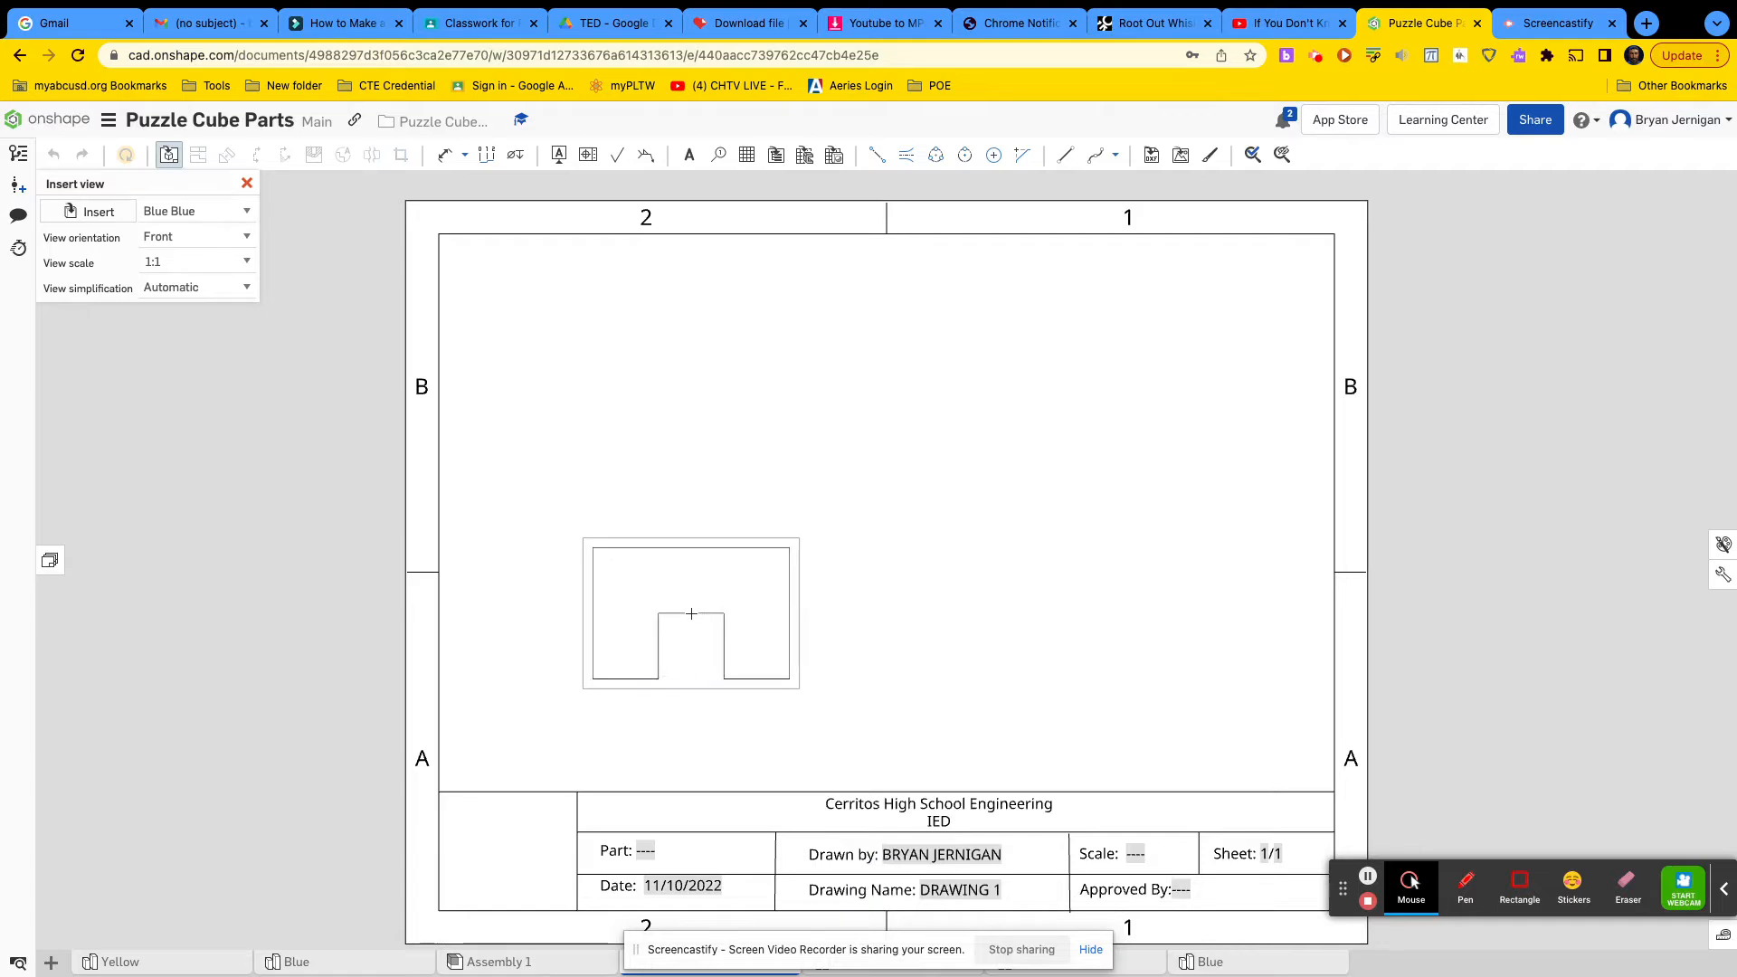
click(691, 614)
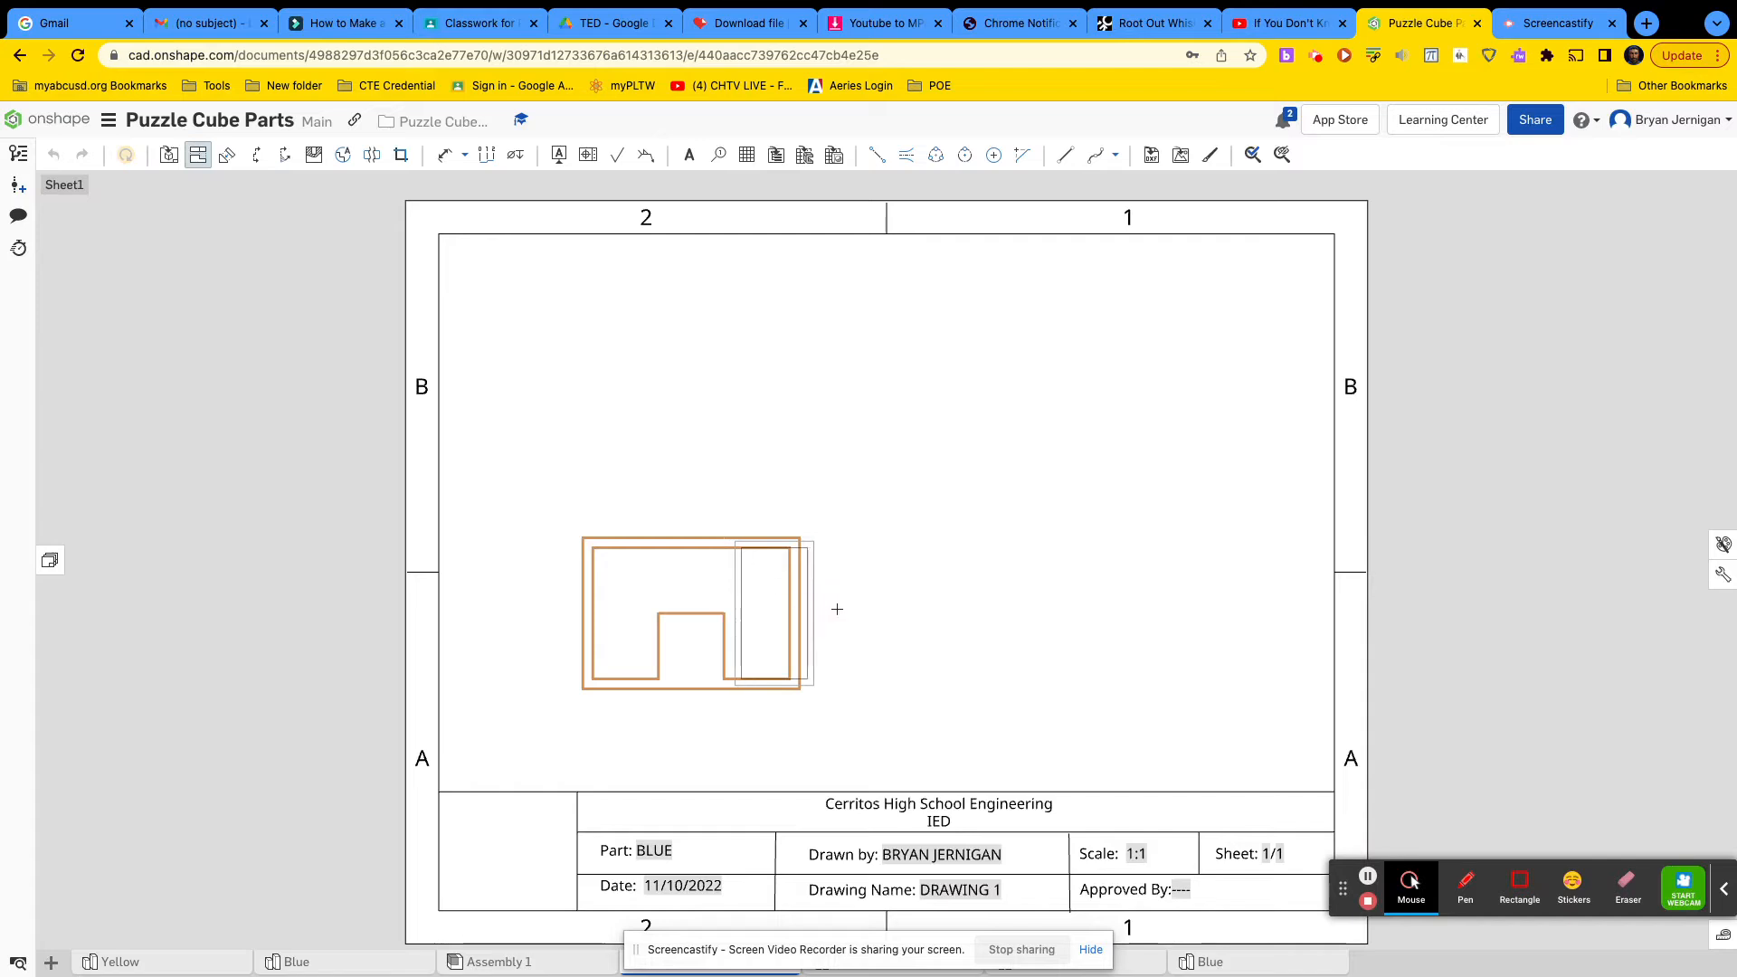
Project a right side view, a top view and an isometric view from the front view and place them on the sheet.
click(1028, 614)
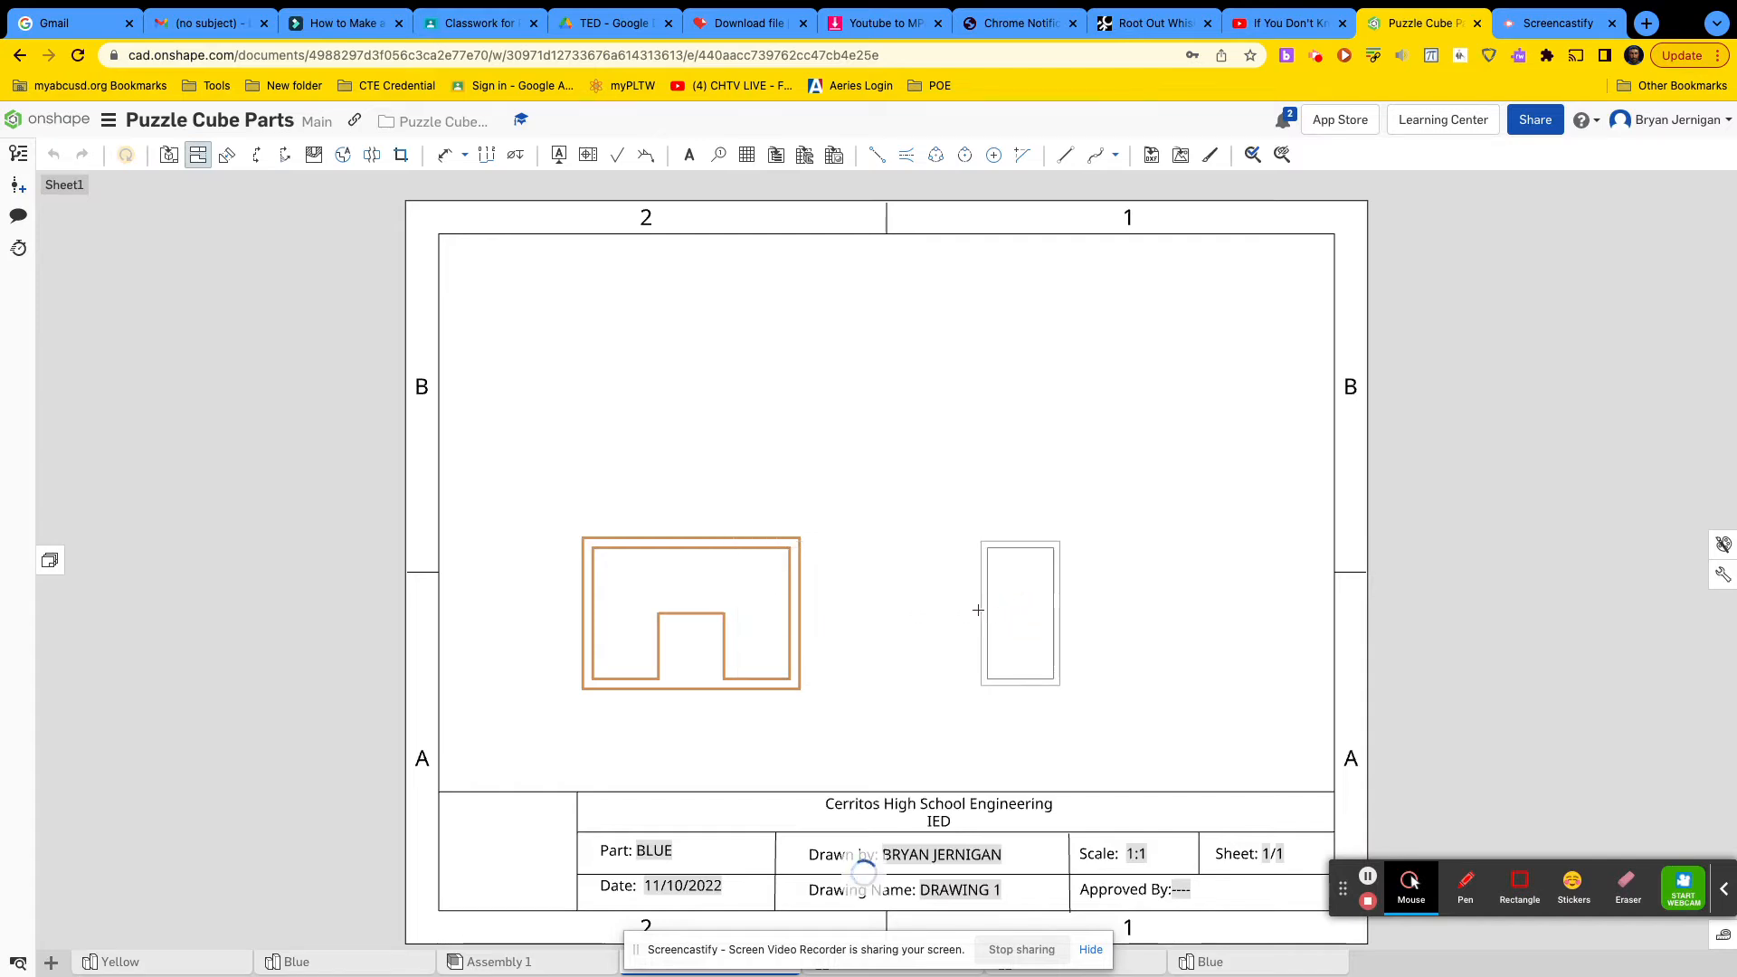
click(711, 535)
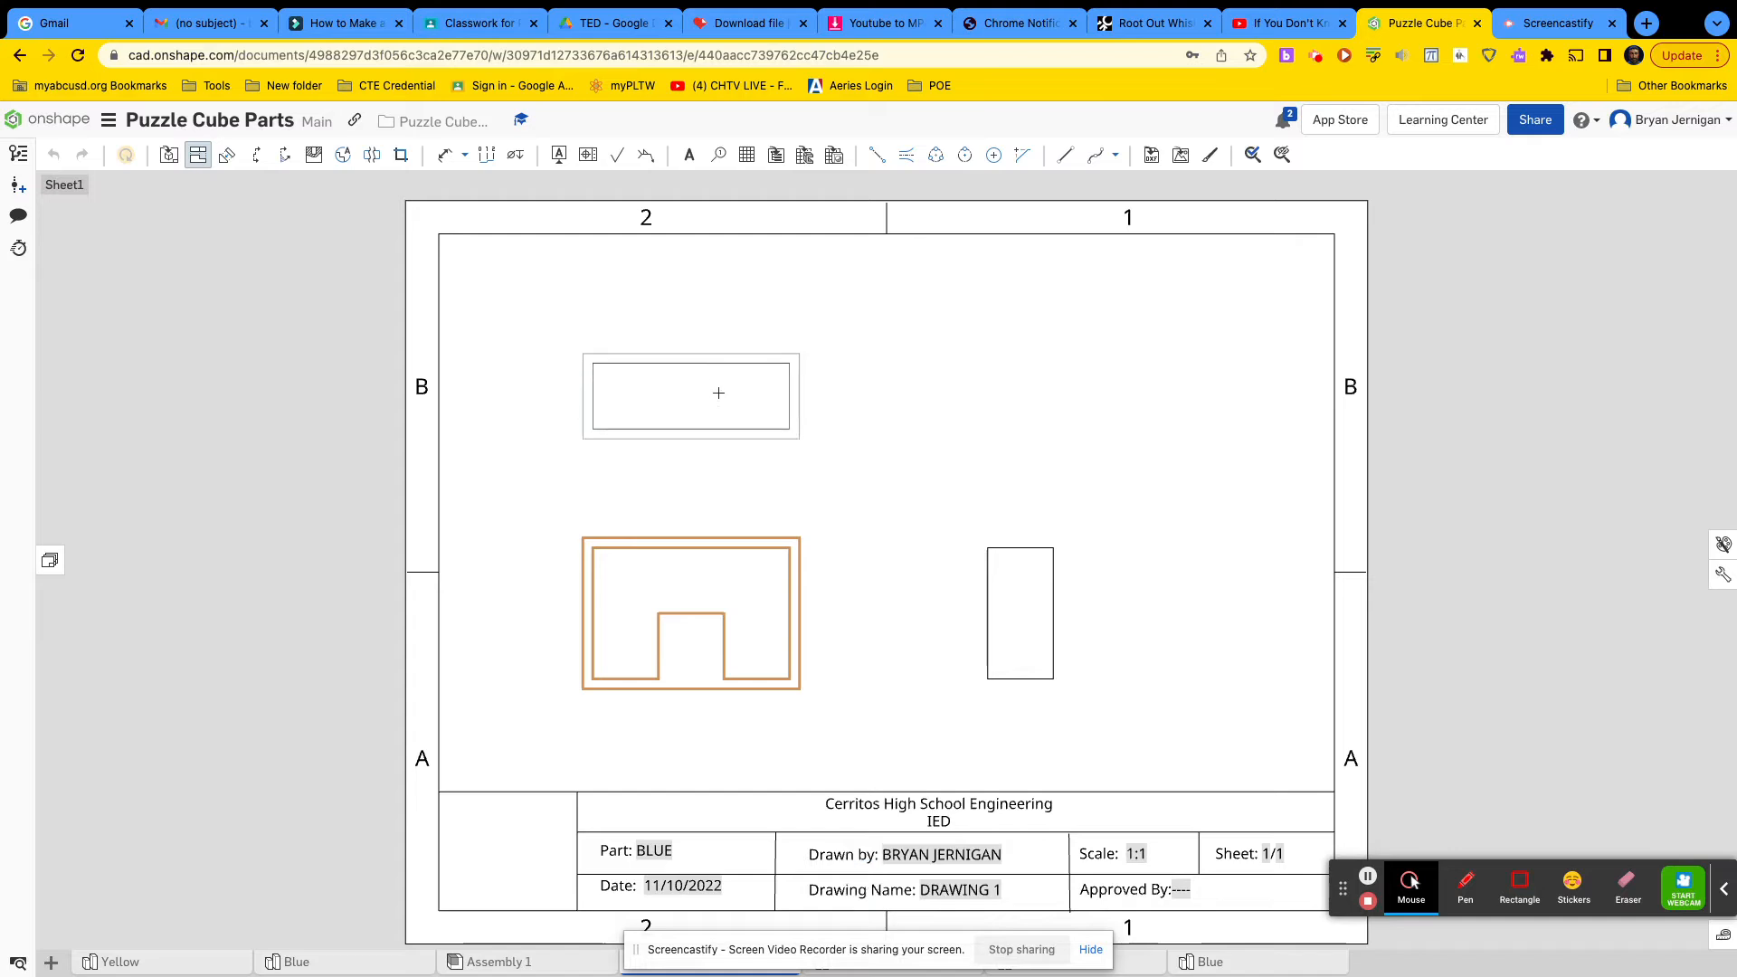
click(723, 407)
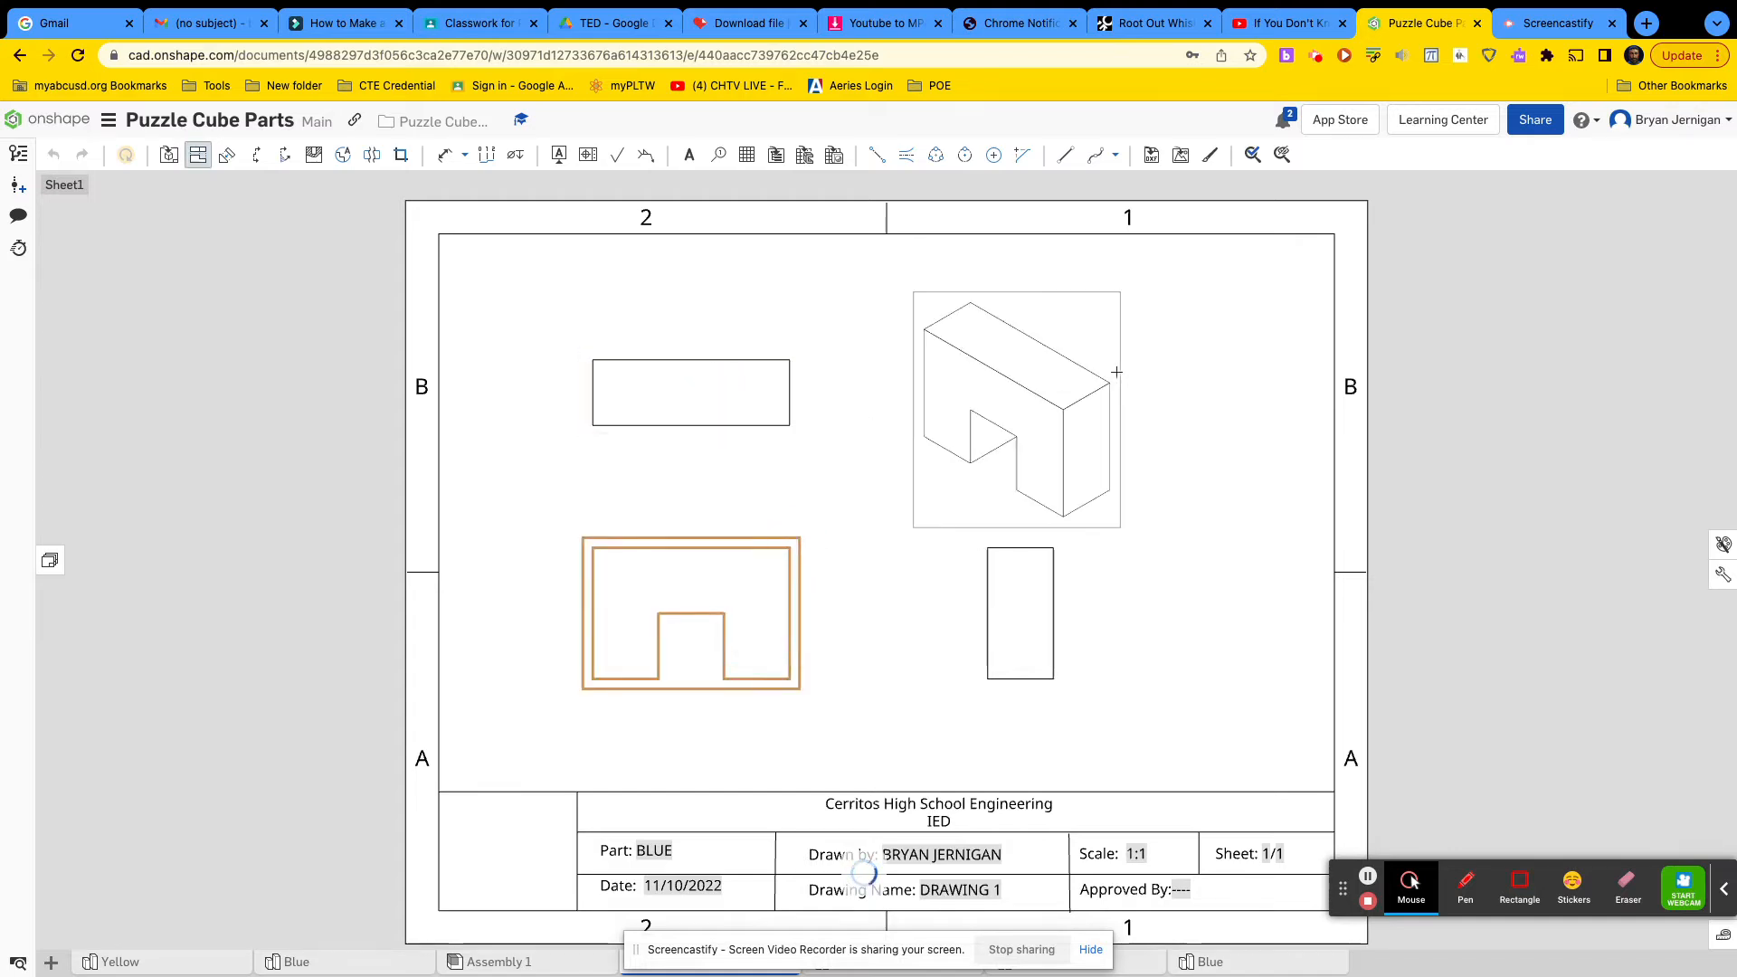
click(1126, 371)
key(Escape)
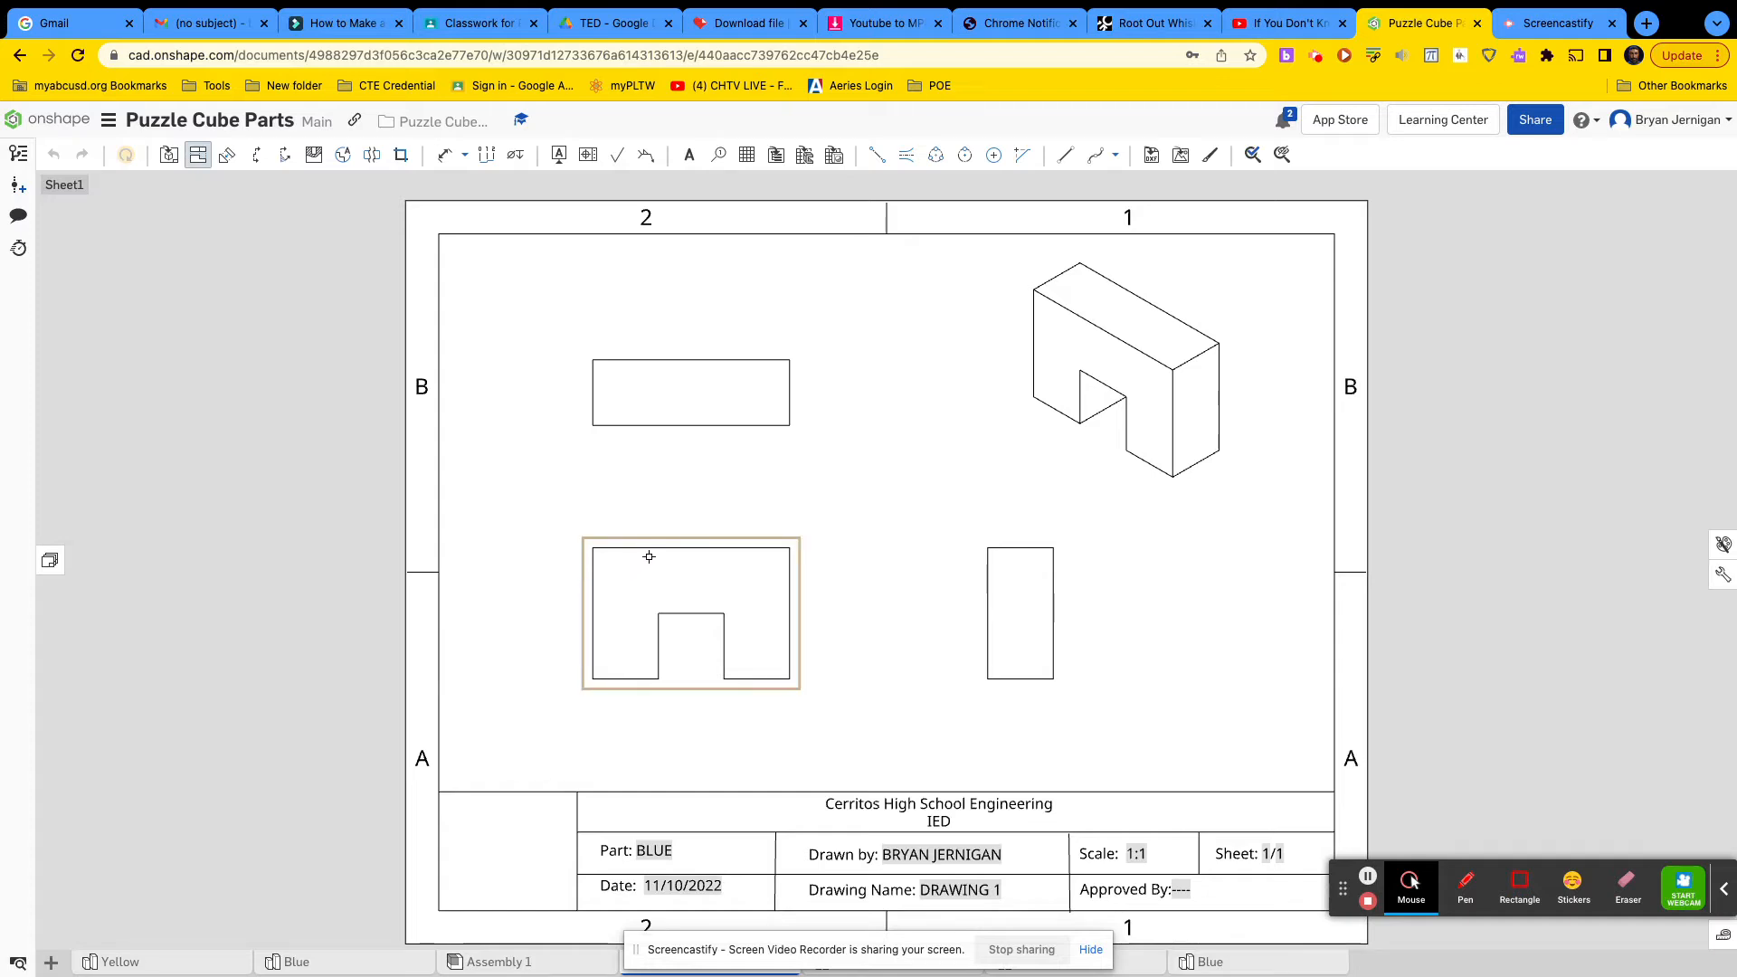
key(Escape)
Change the orientation of the front view to Back.
scroll(666, 541, down, 1)
click(667, 541)
right_click(667, 541)
mouse_move(680, 541)
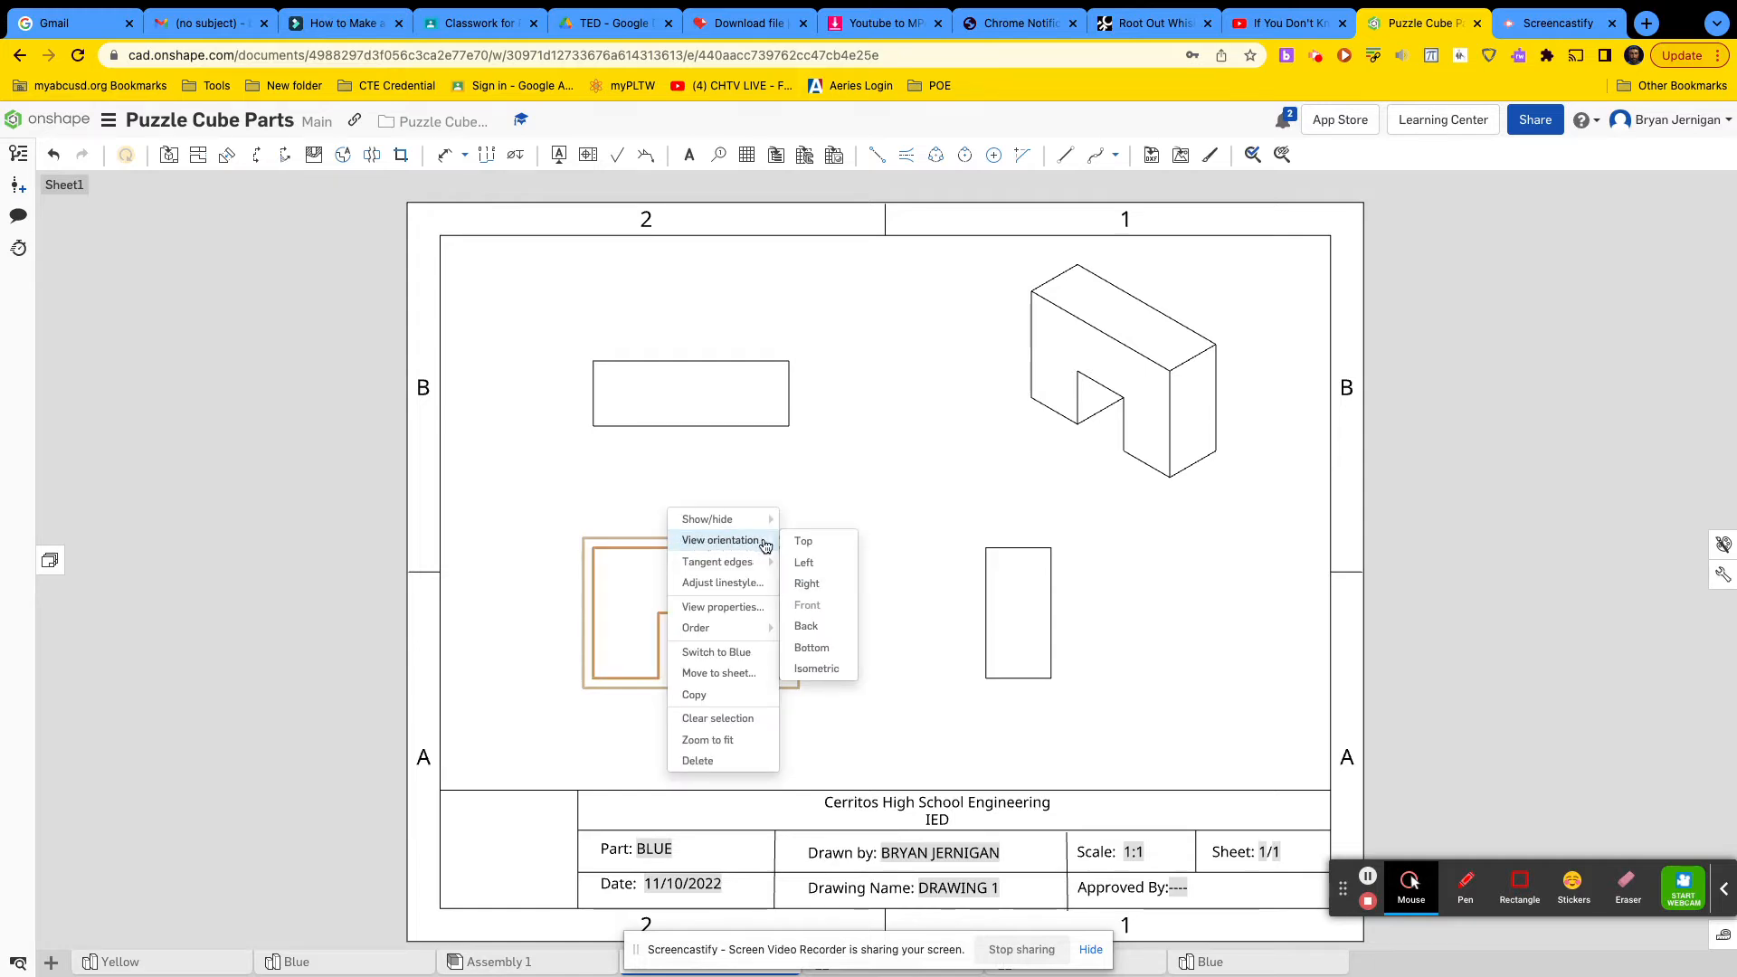
click(809, 623)
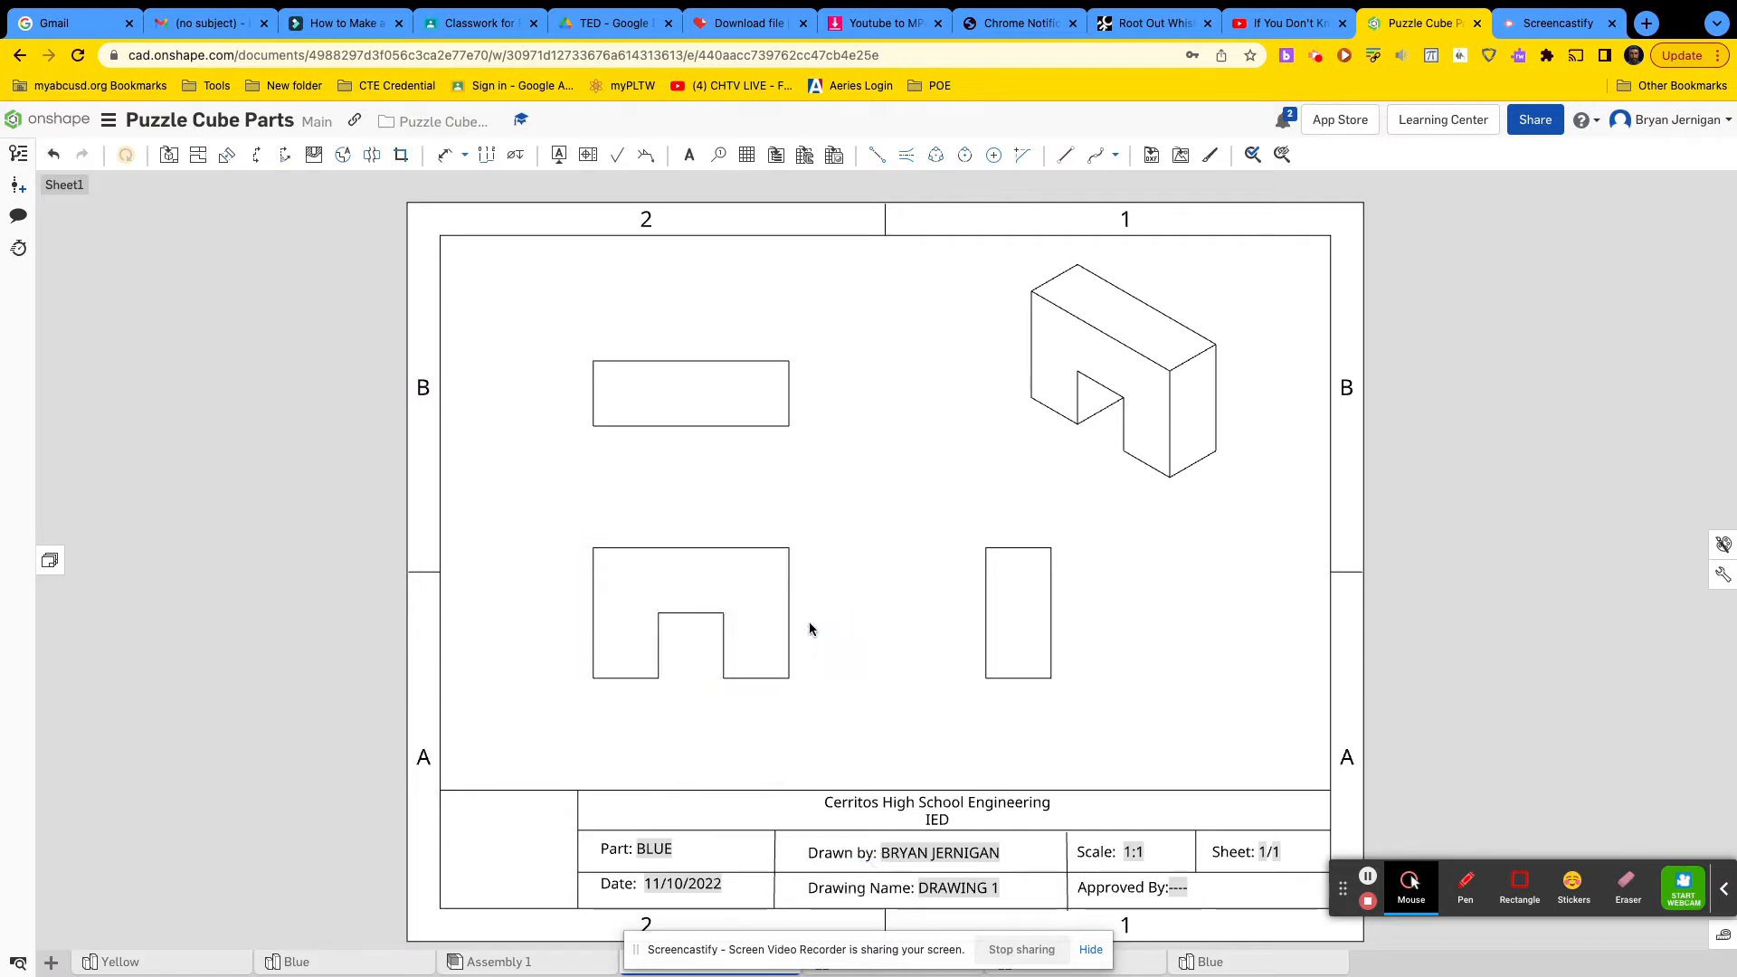
Set the orientation of the same parent view back to Front.
click(740, 543)
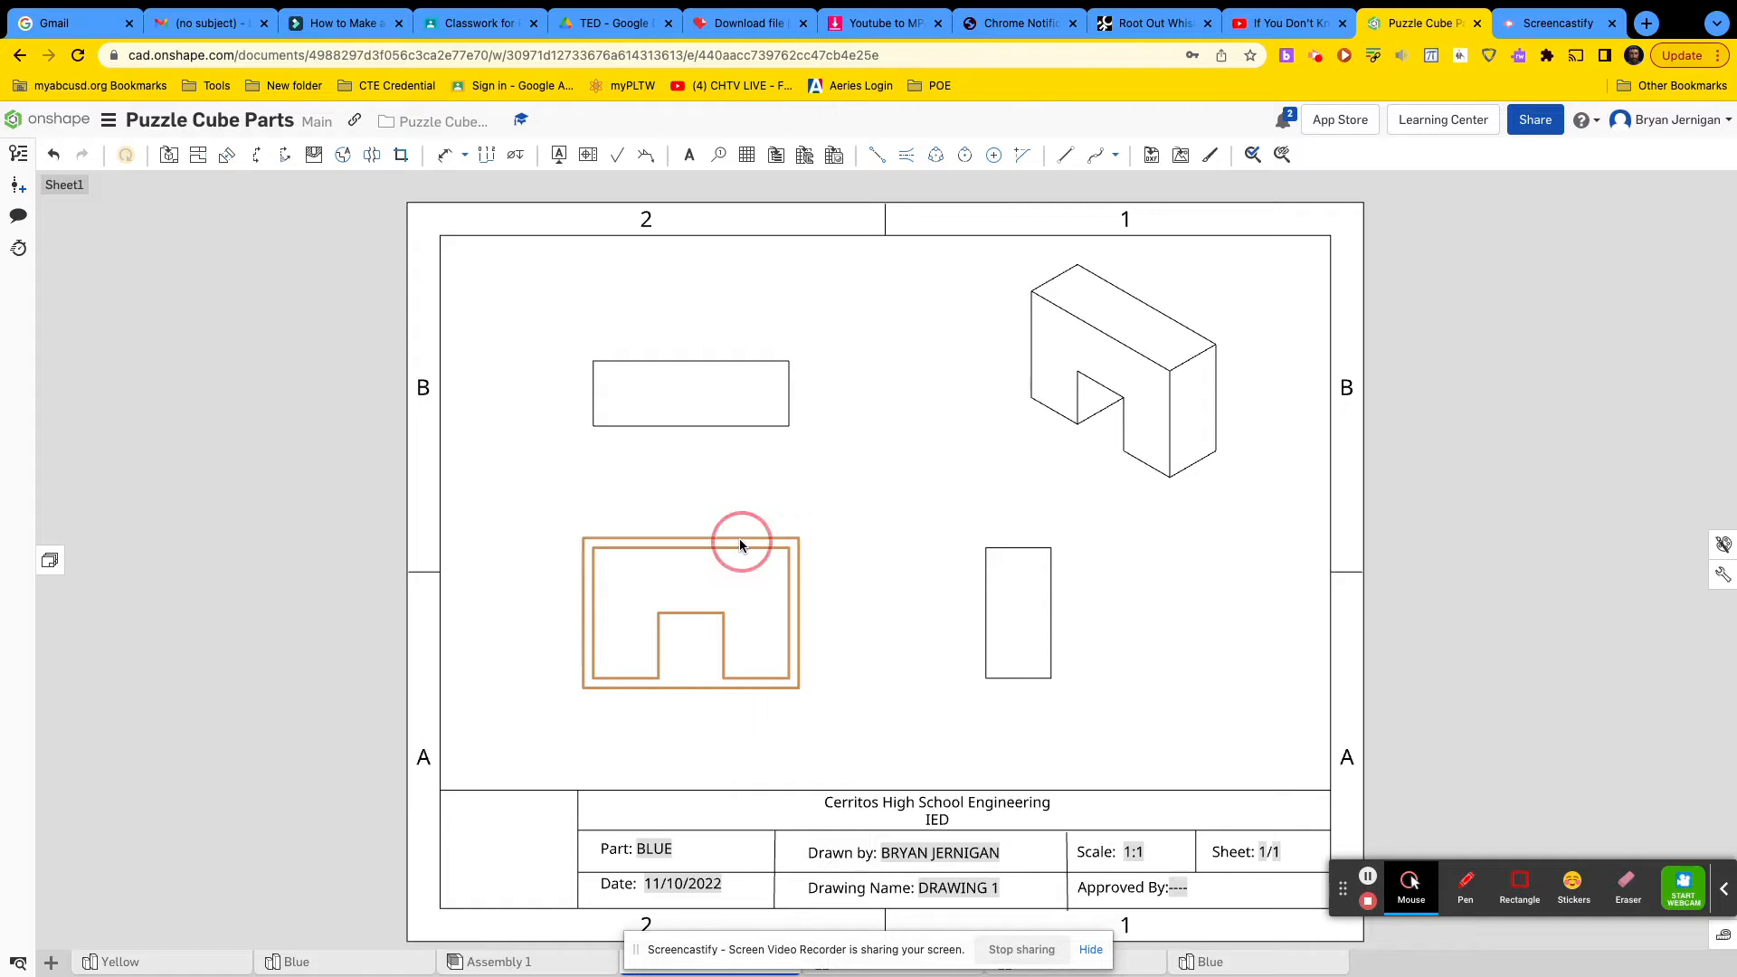
click(740, 539)
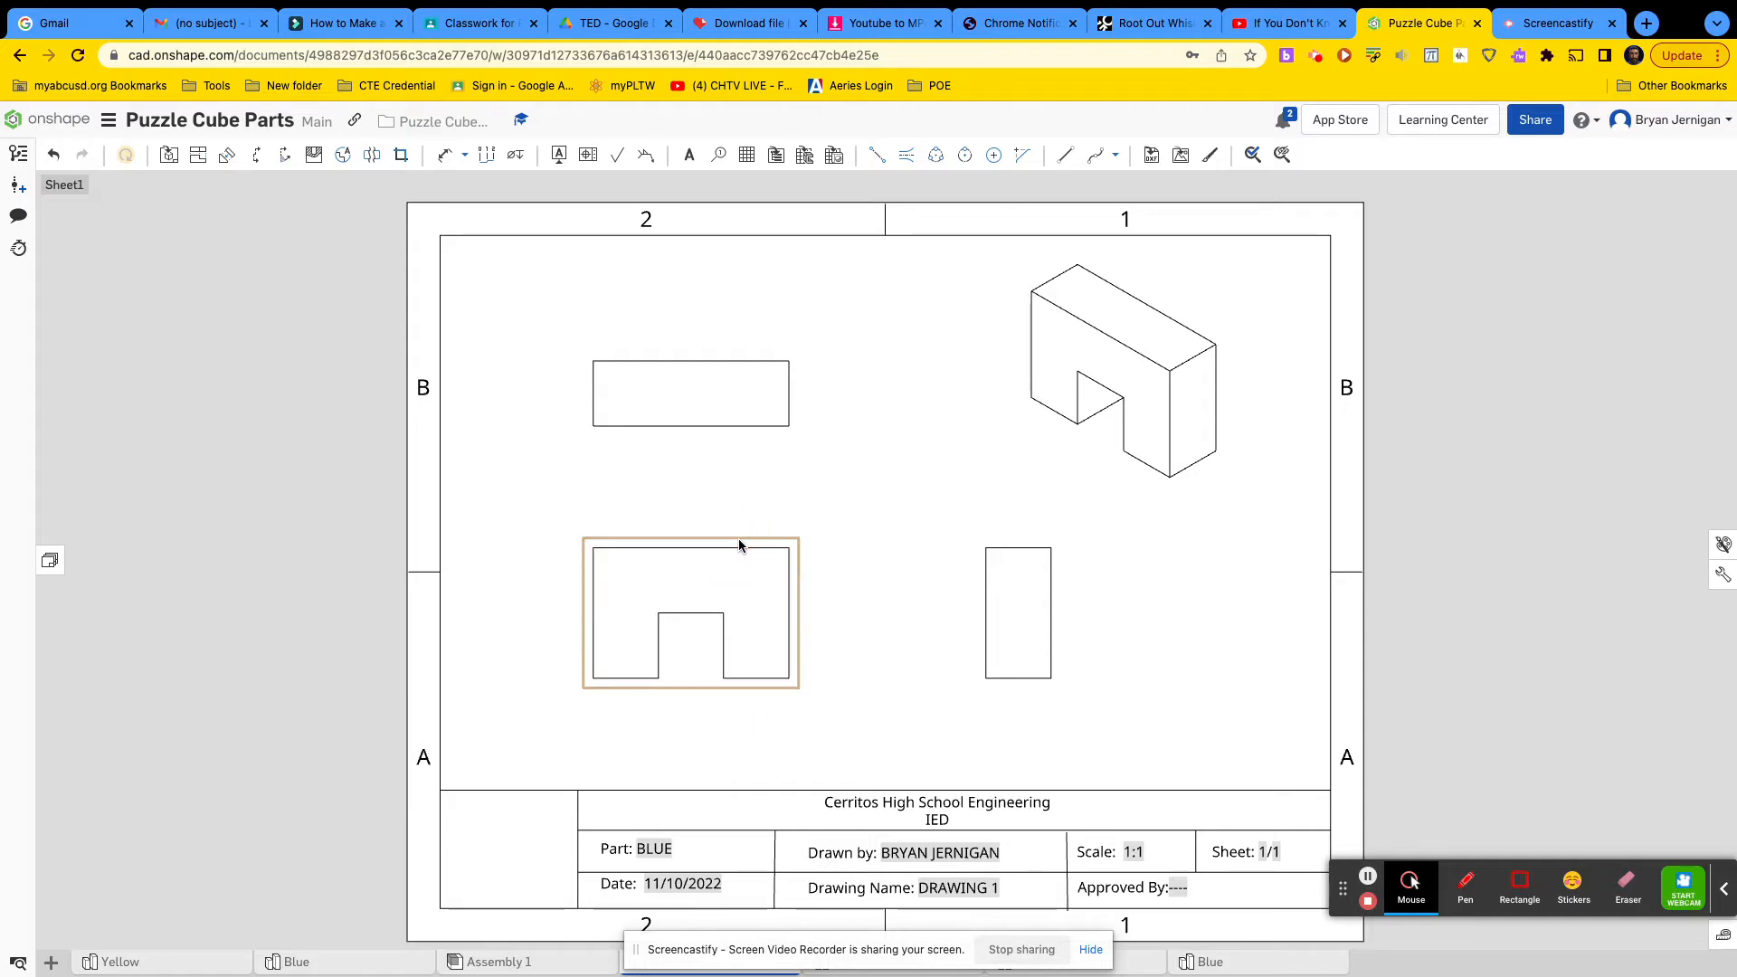
right_click(739, 545)
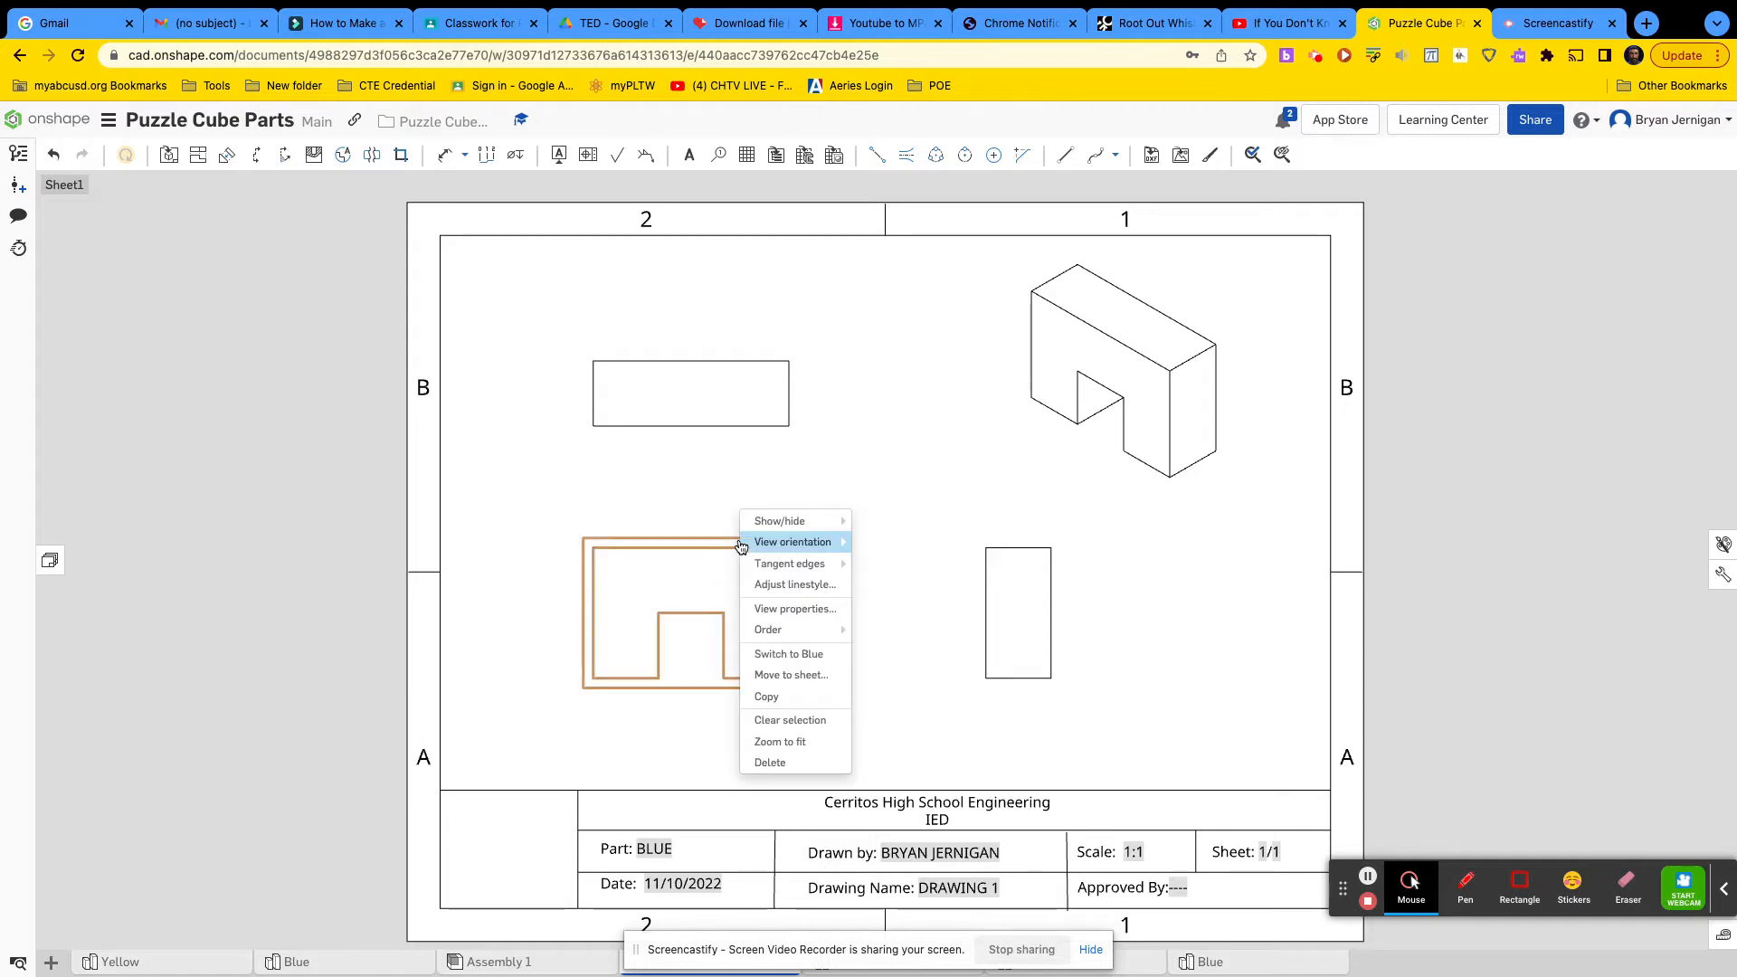
mouse_move(746, 543)
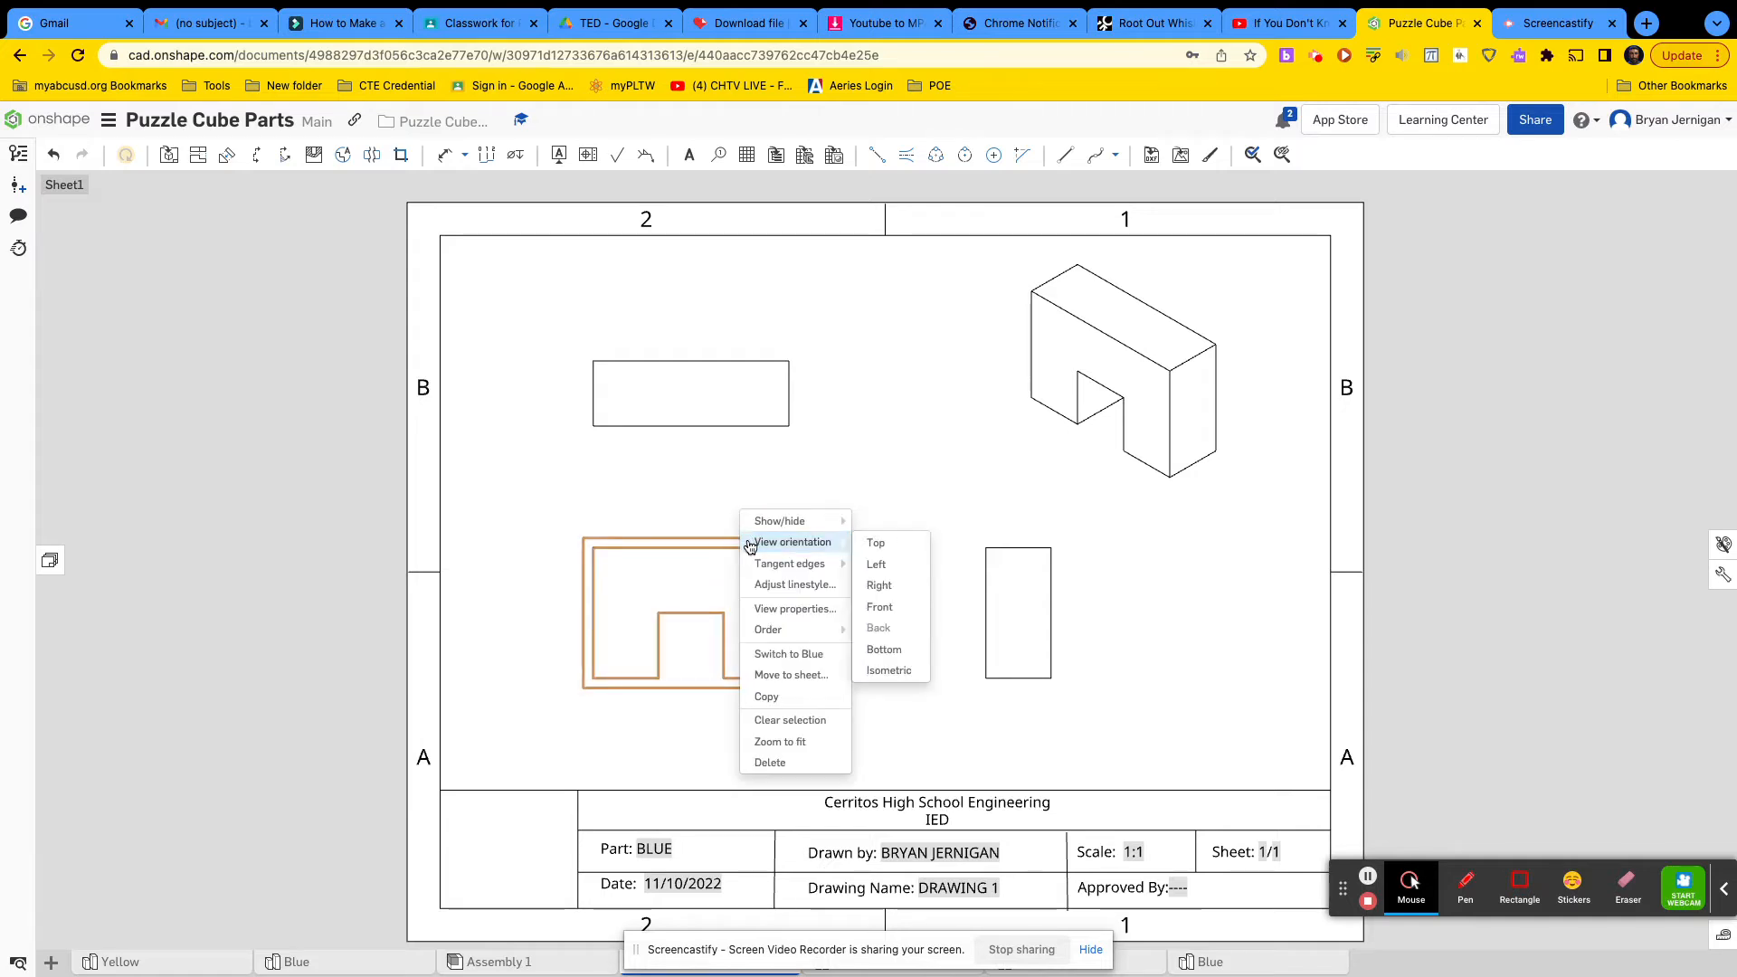
click(884, 613)
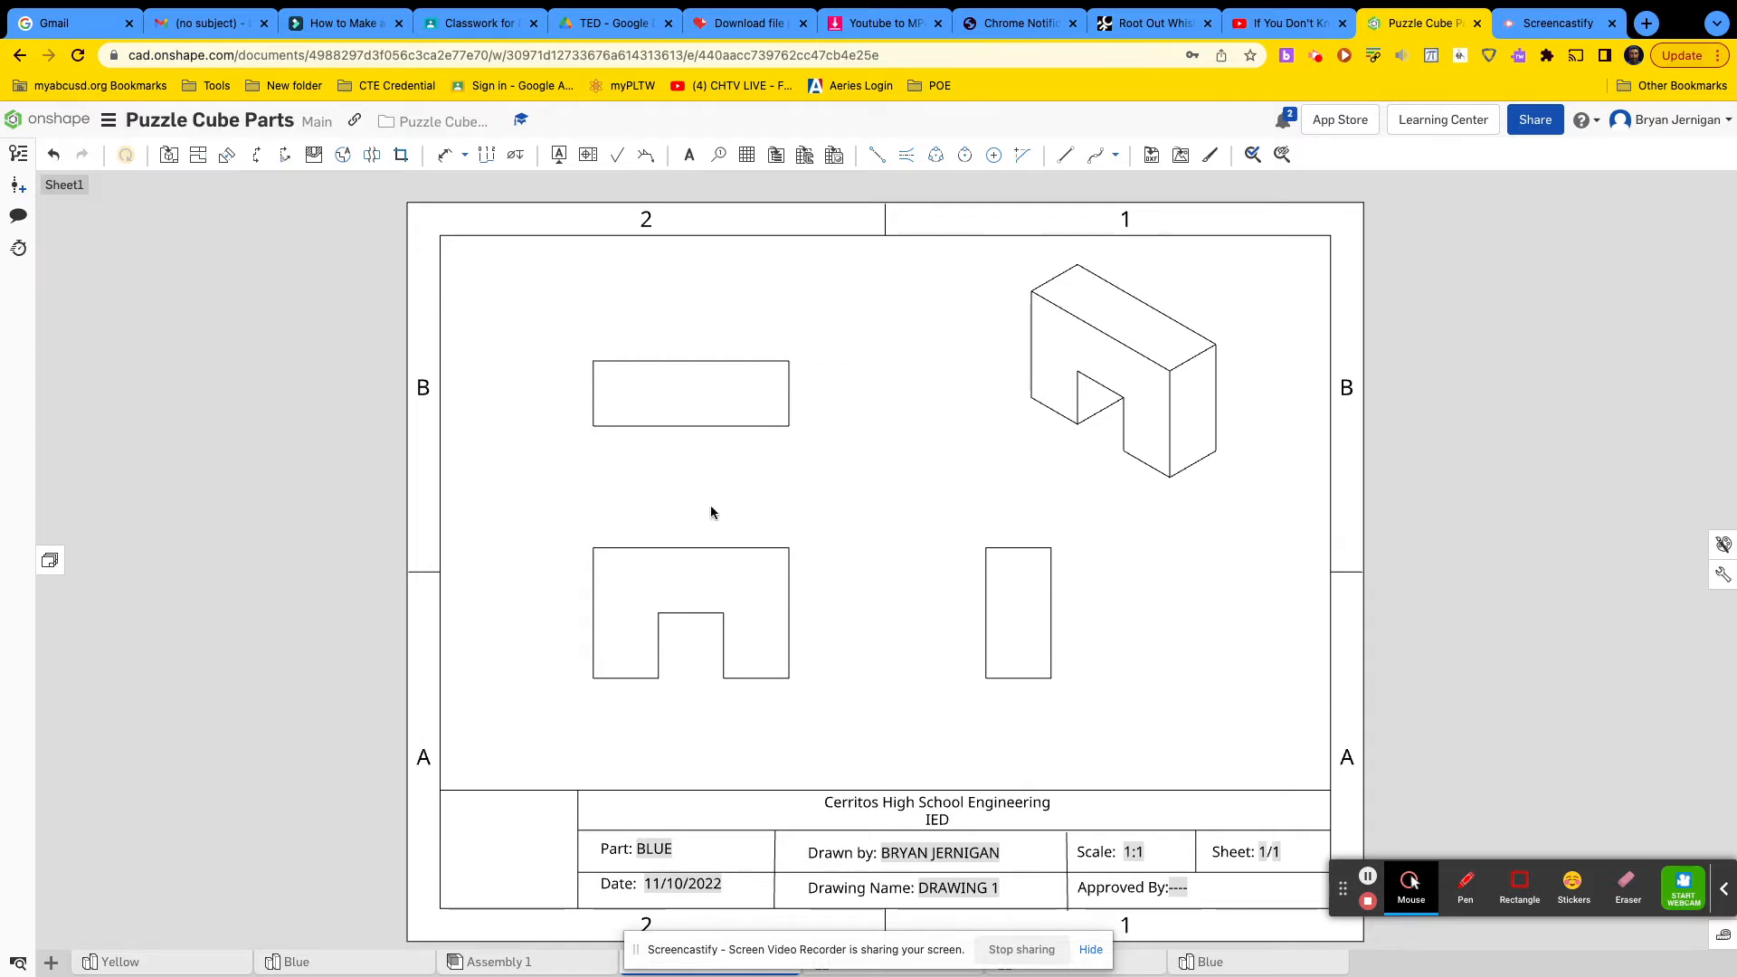
Change the orientation of the top view above the front view to Bottom.
right_click(703, 355)
mouse_move(702, 359)
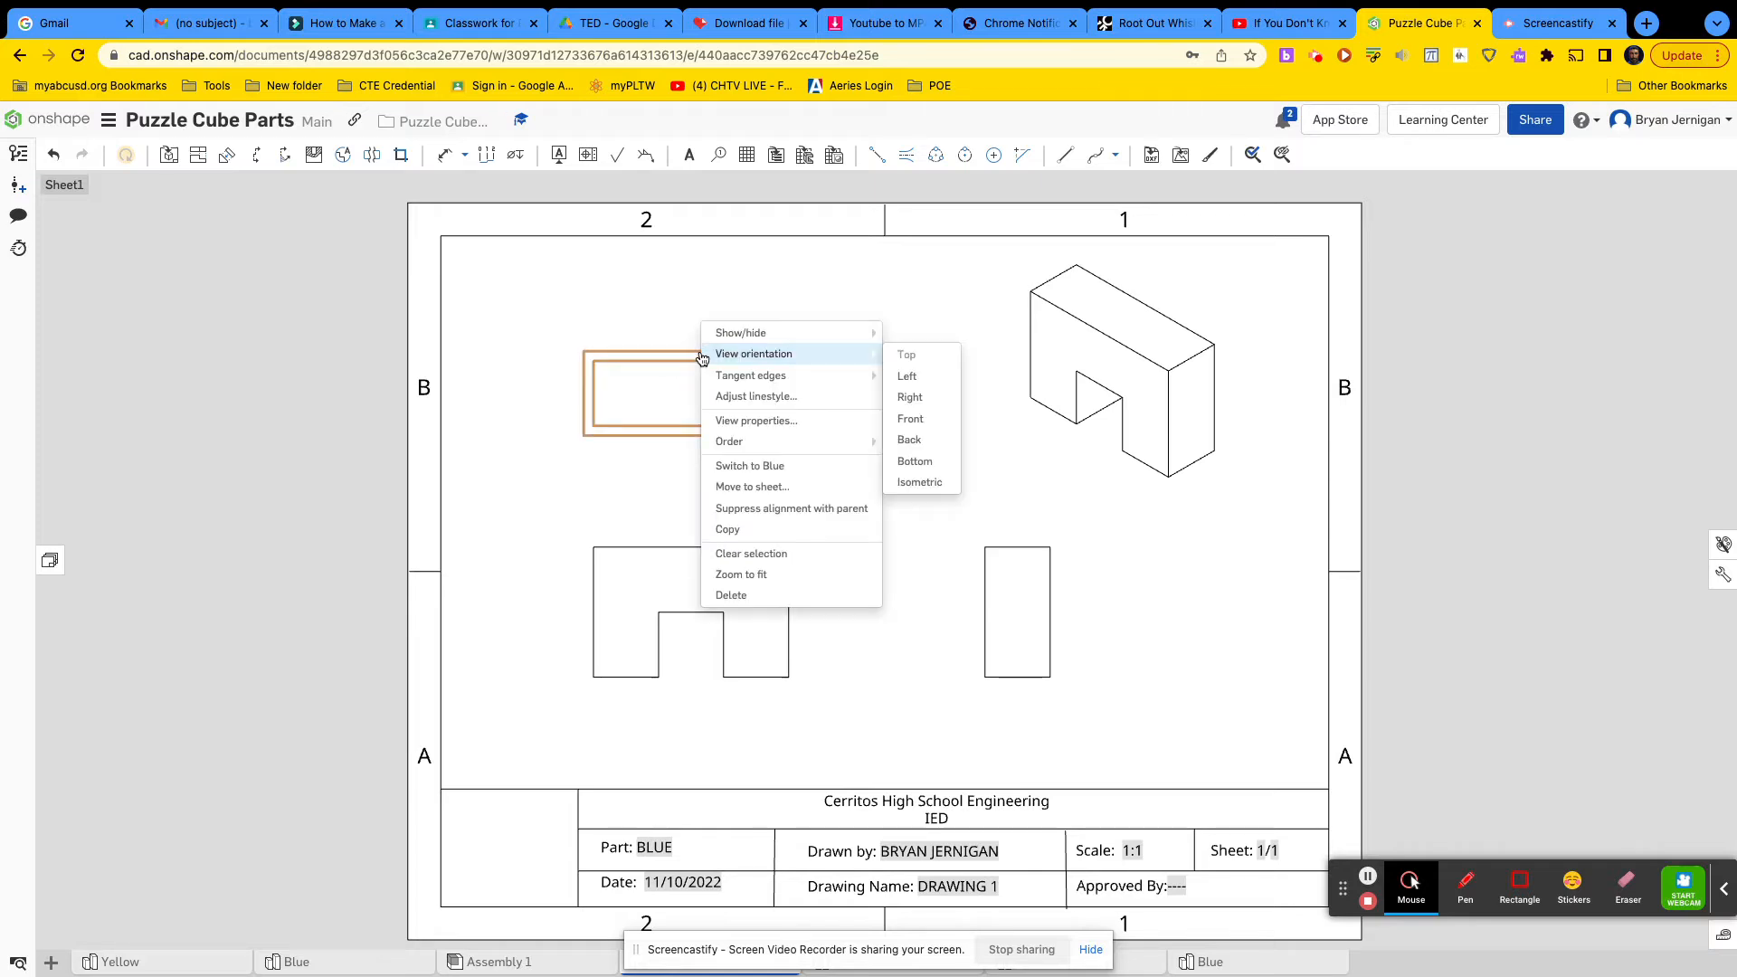
mouse_move(760, 337)
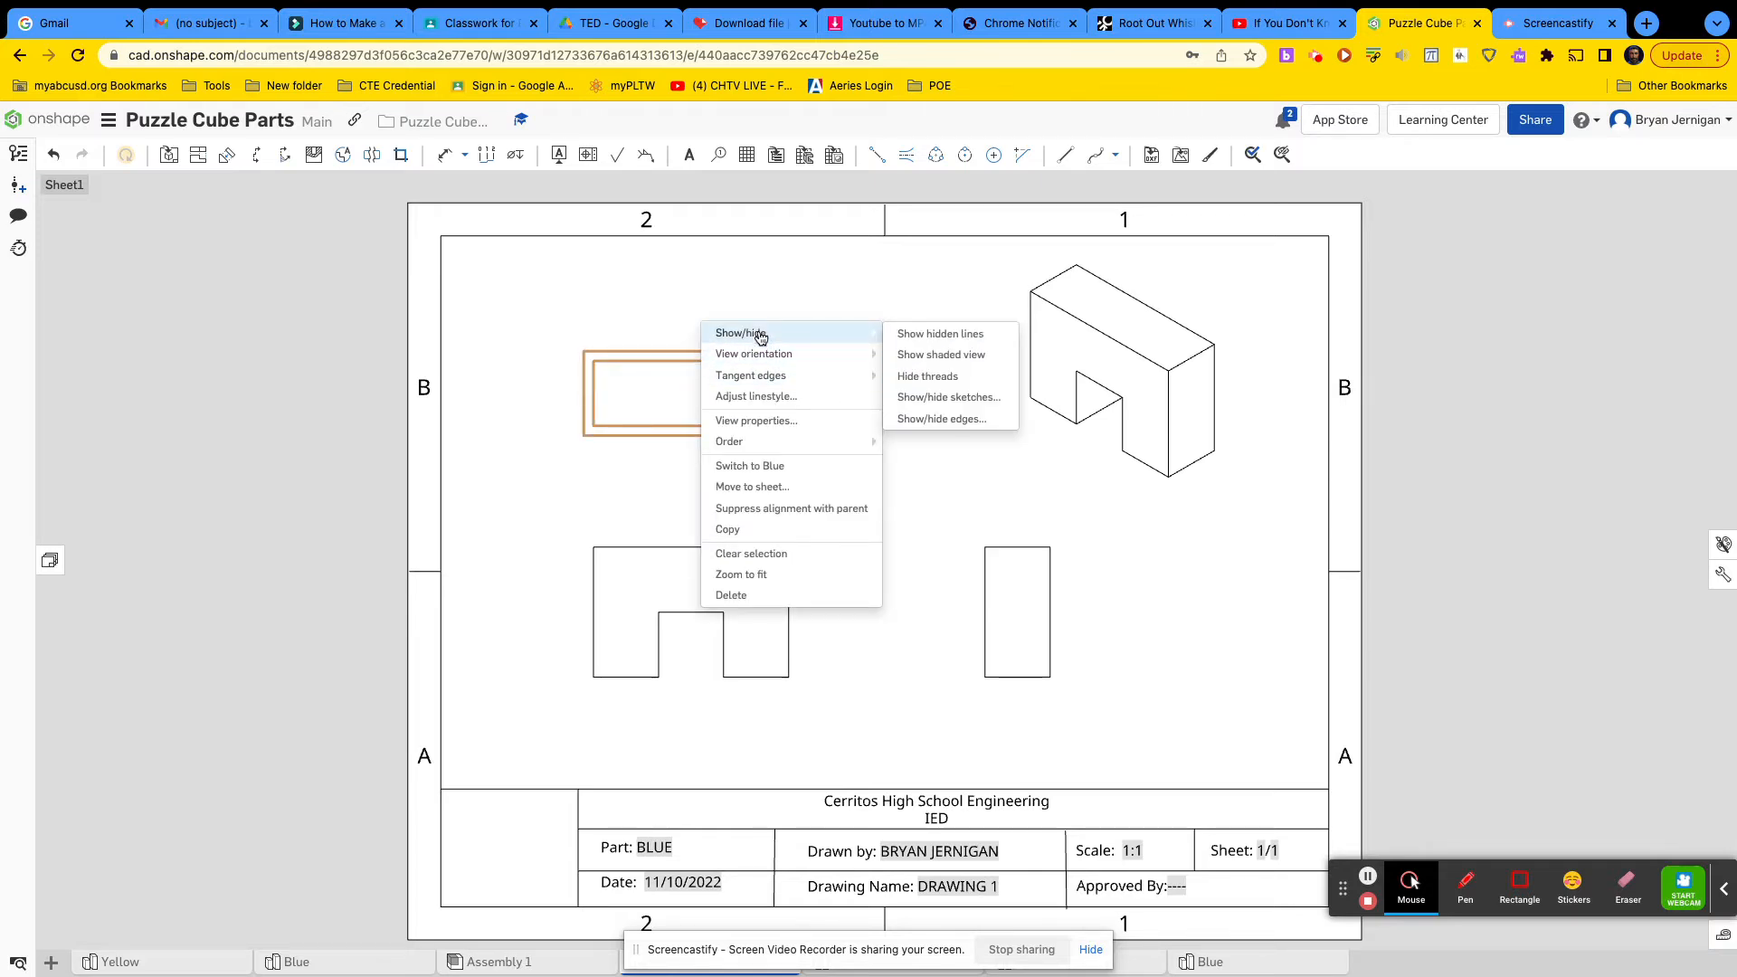
mouse_move(814, 358)
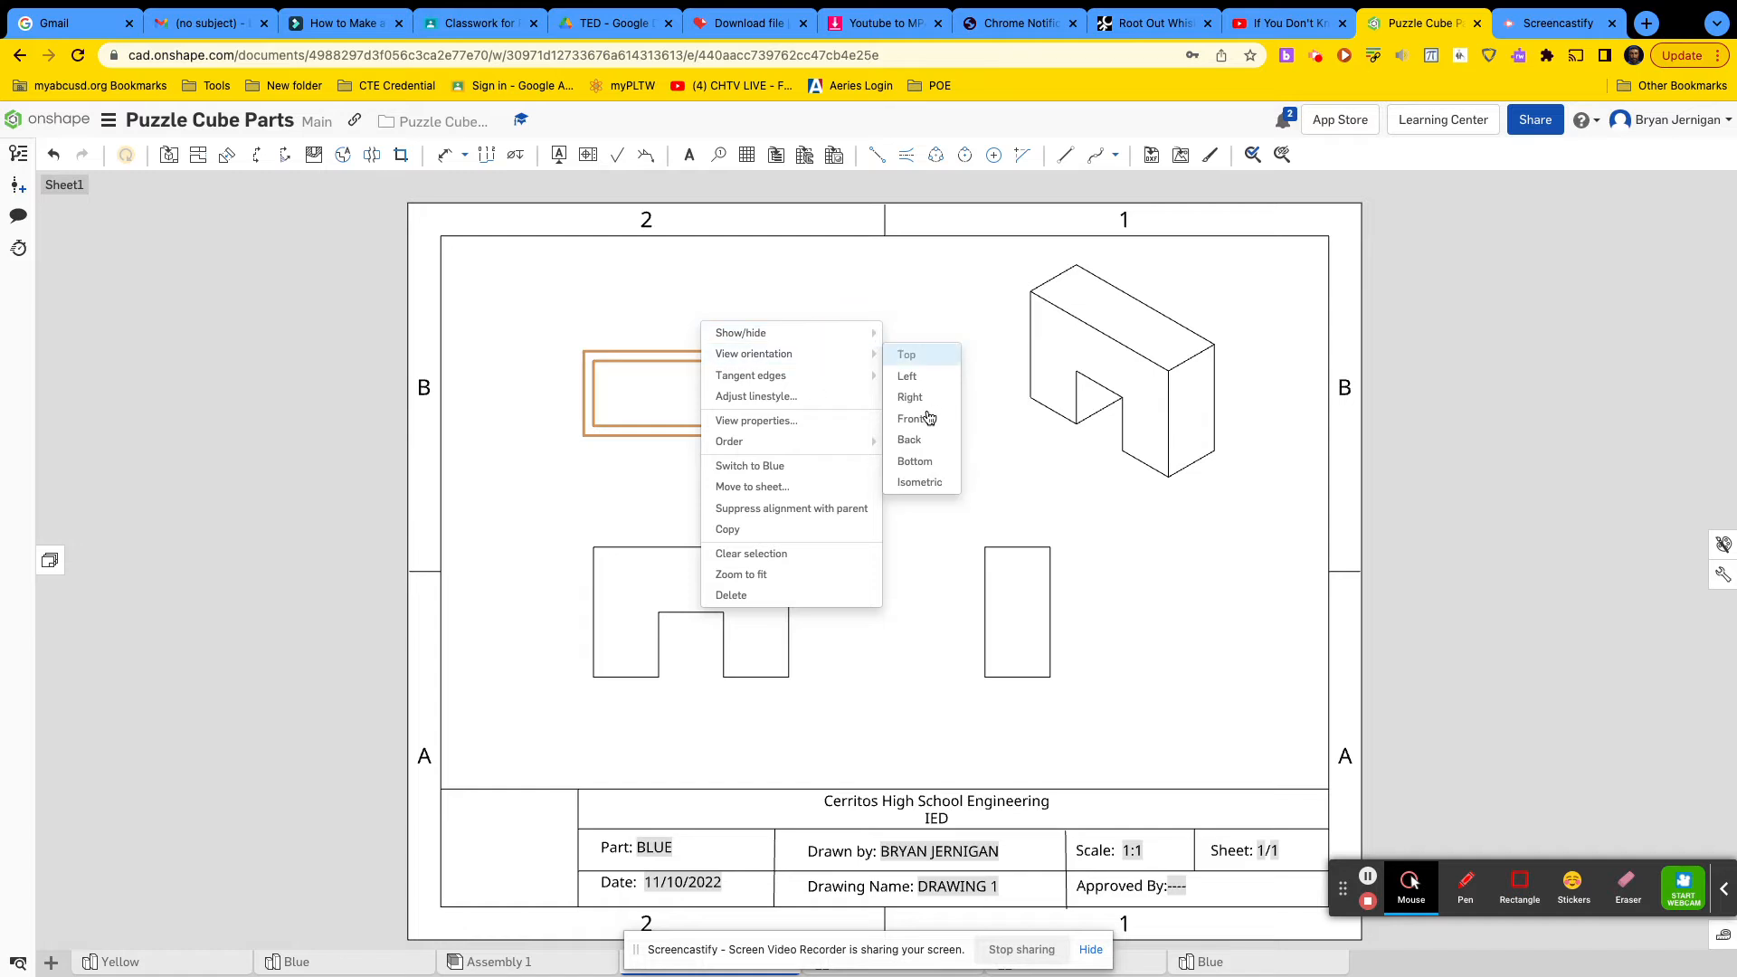
click(914, 466)
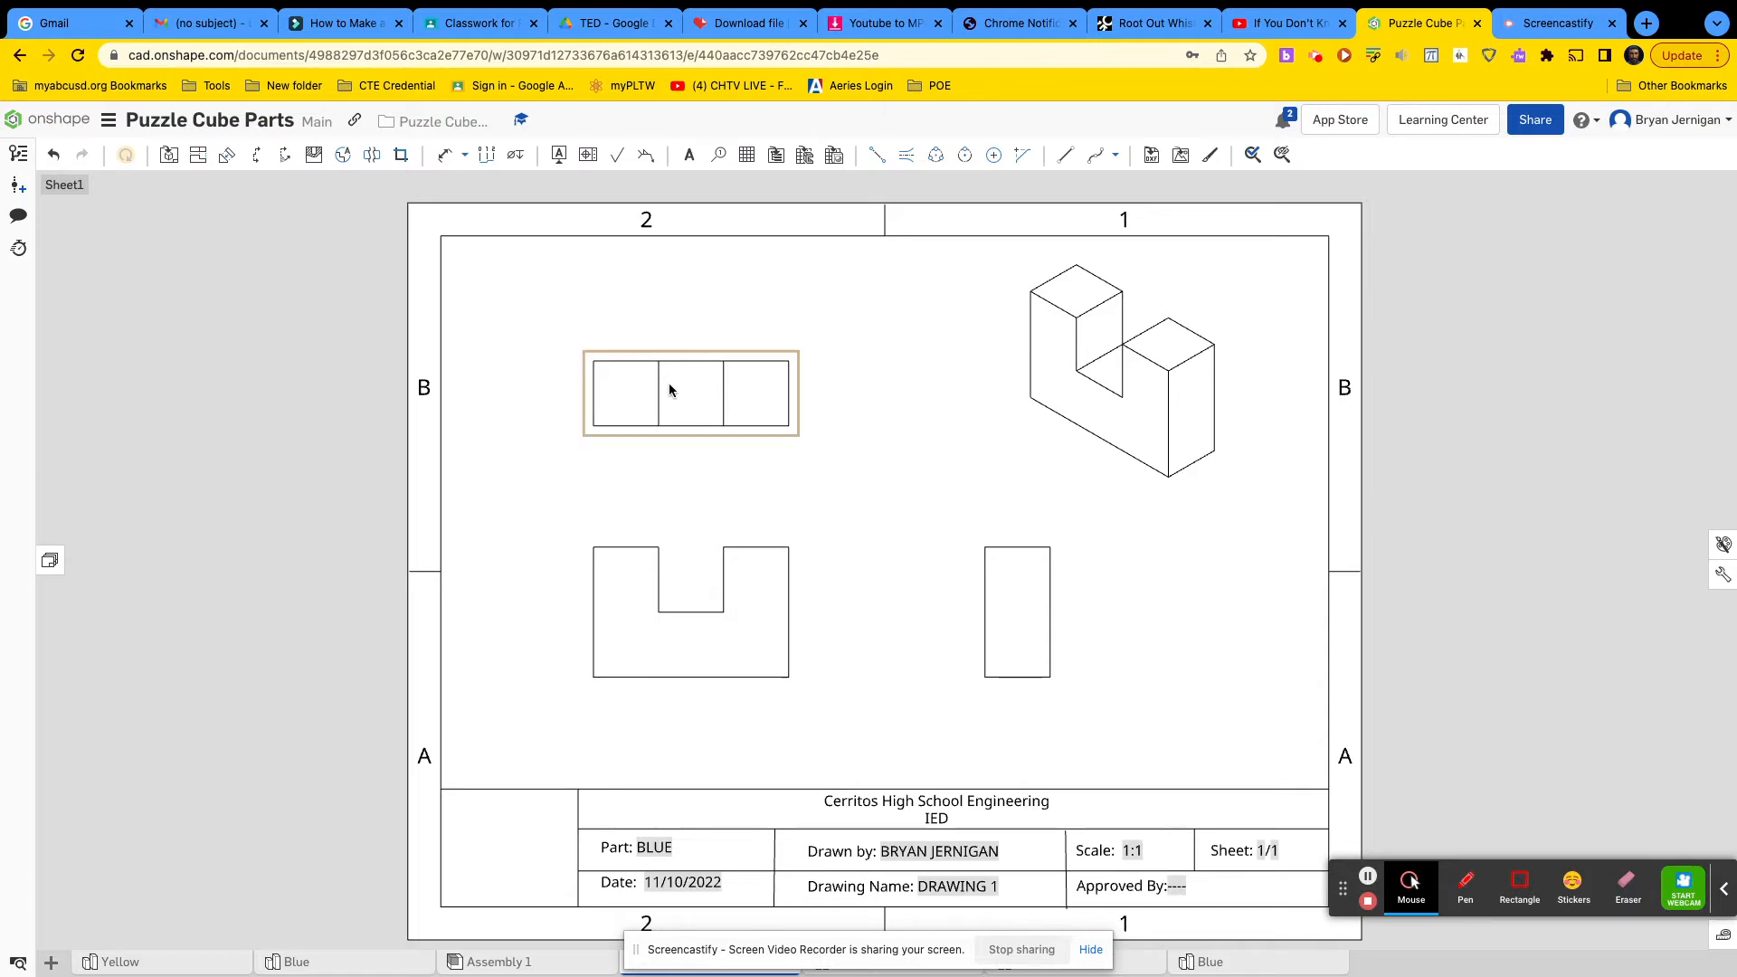
Show hidden lines in the right side view.
right_click(1046, 616)
mouse_move(1094, 601)
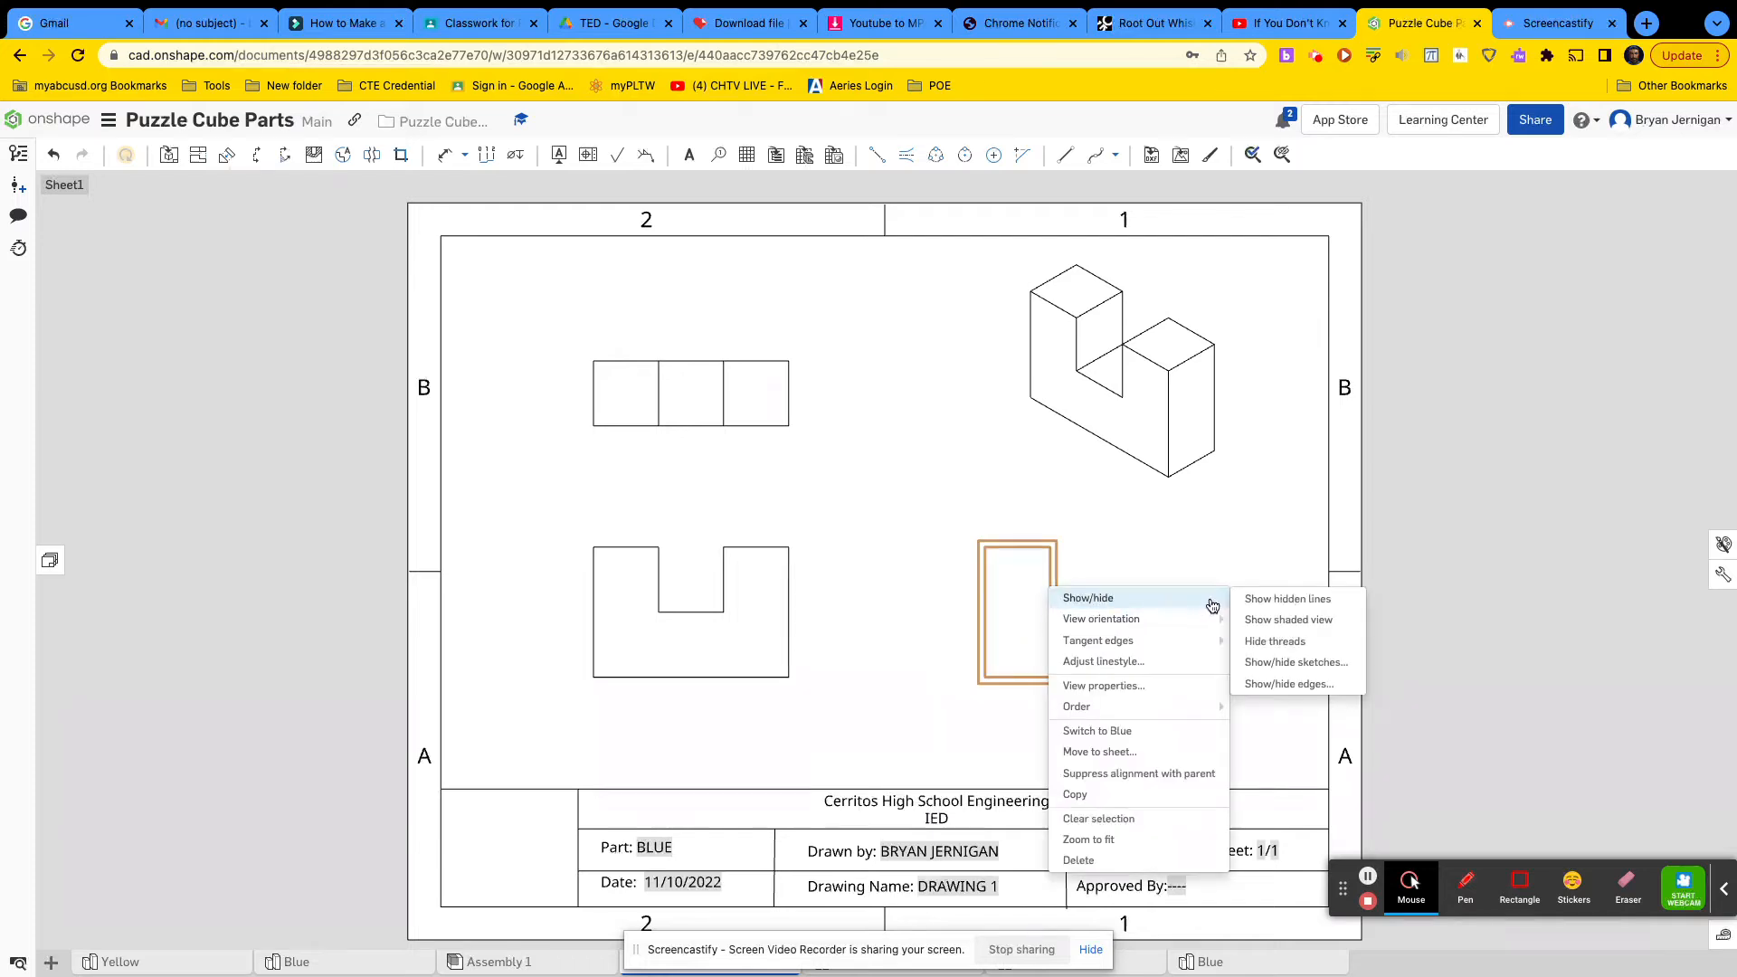
click(1289, 601)
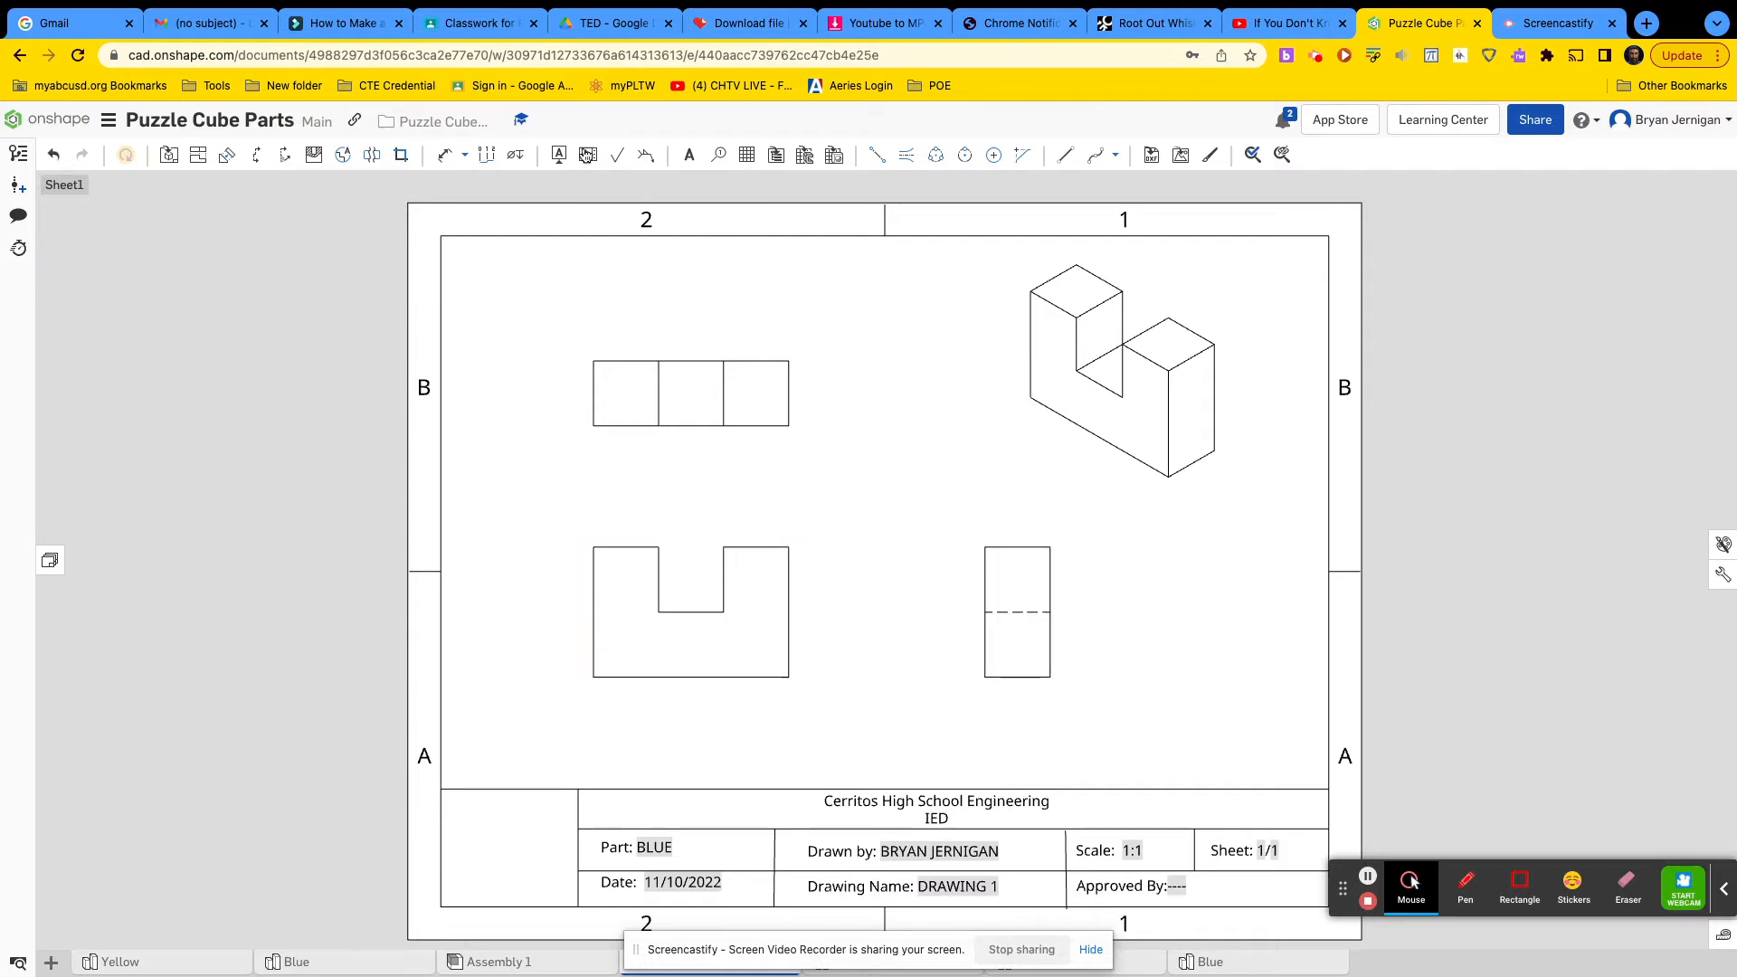
Dimension the widths of the two upright arms above the front view and the overall width below the top view.
click(449, 161)
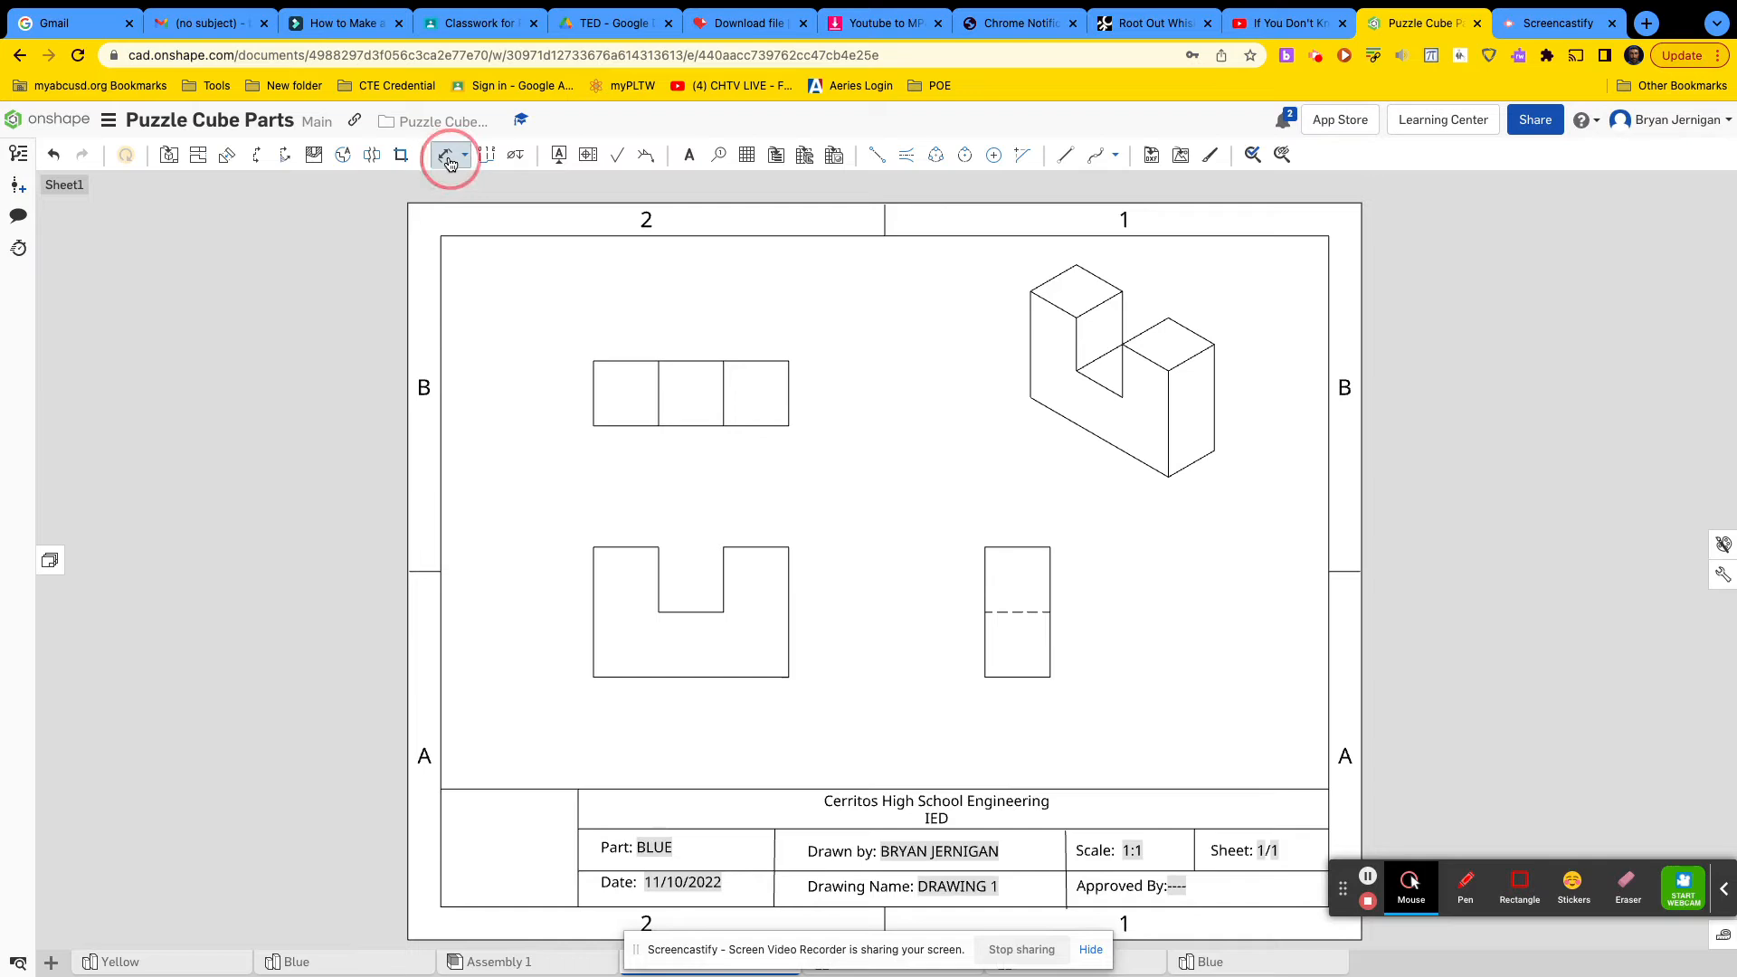
click(594, 546)
click(658, 547)
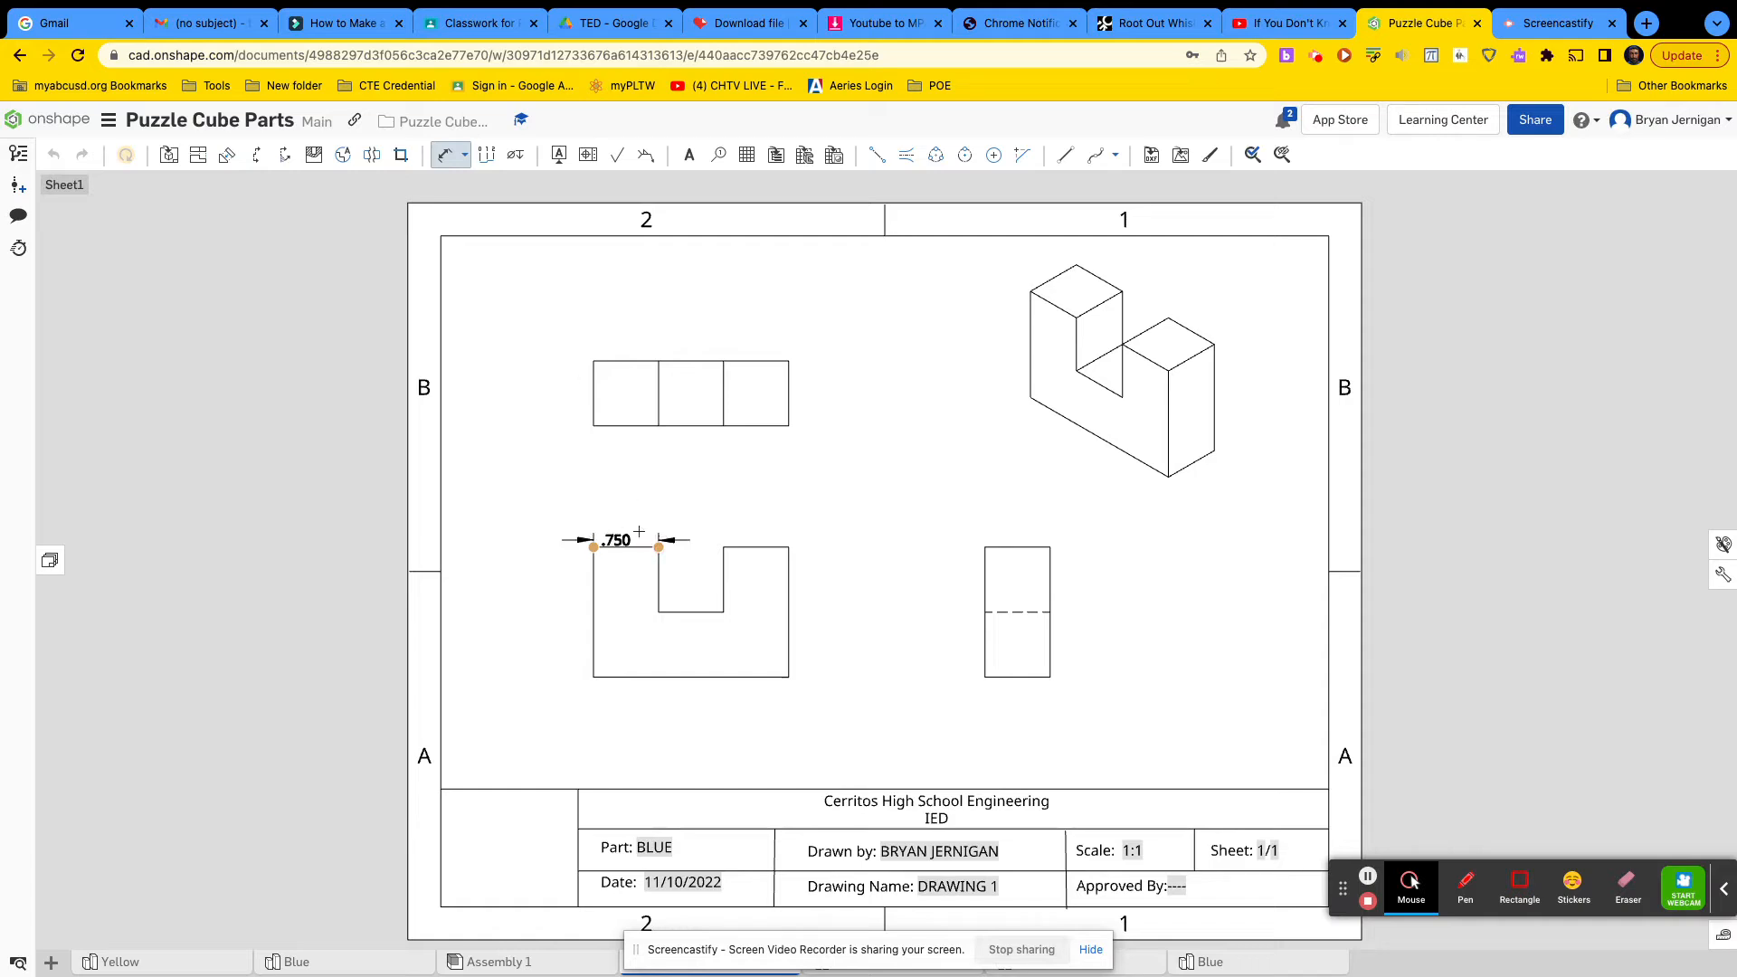
click(626, 511)
click(723, 546)
click(789, 548)
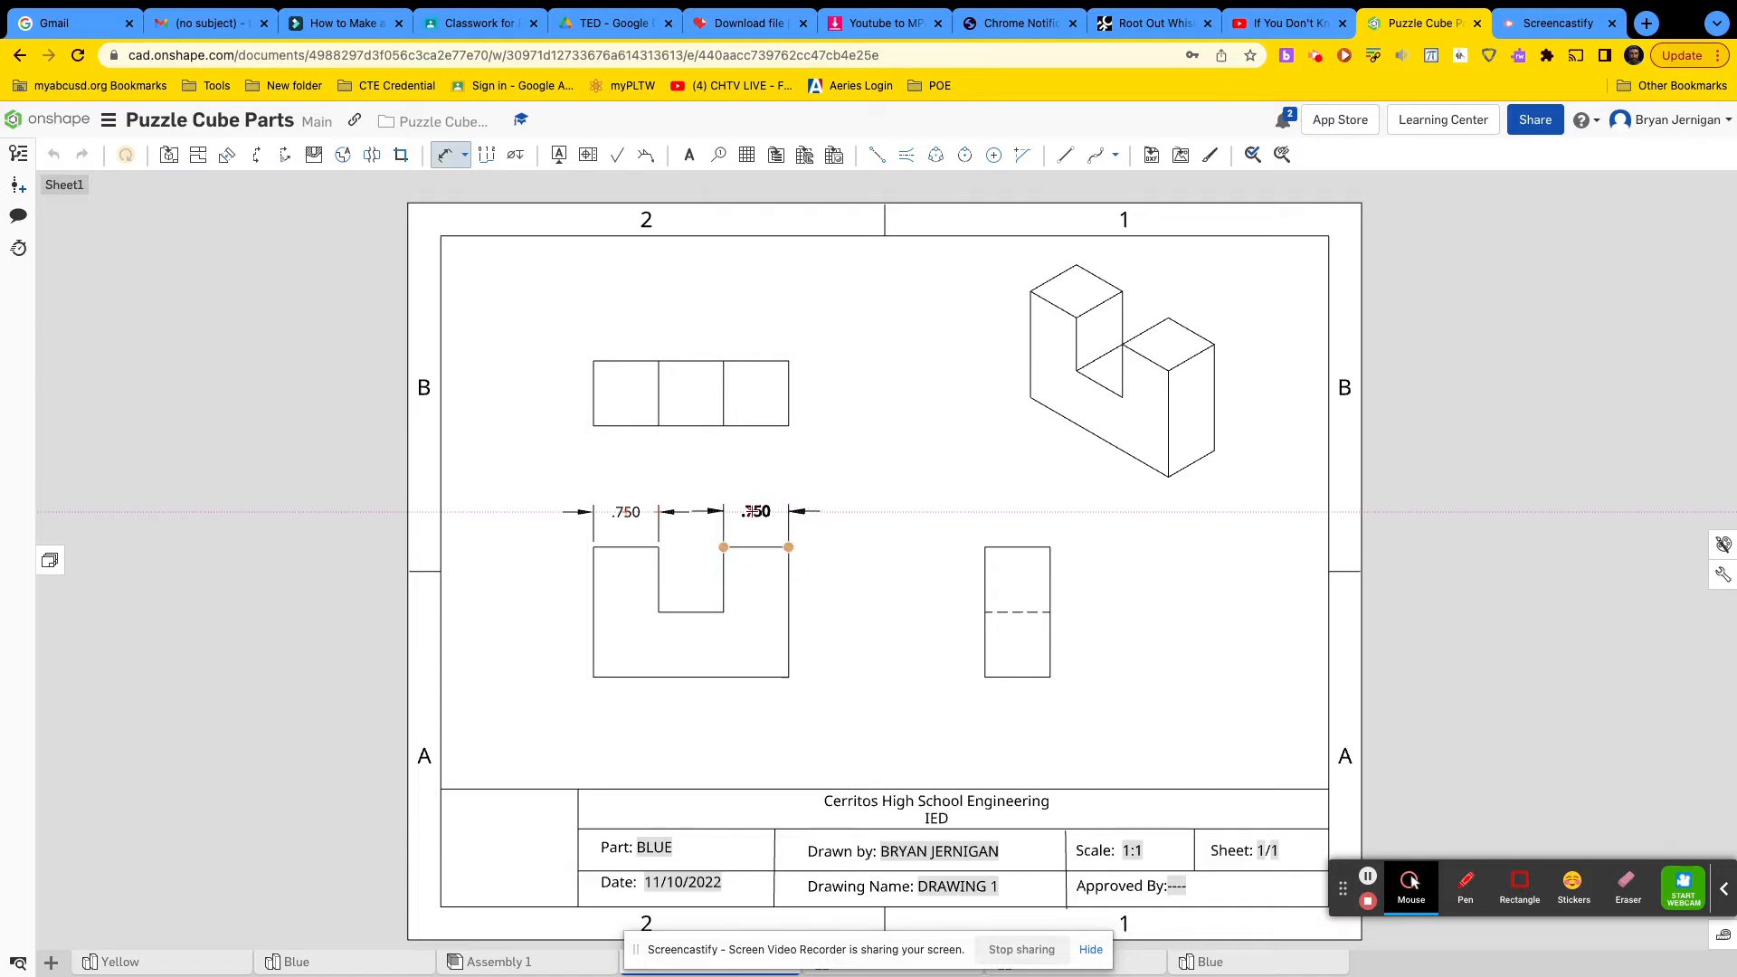
click(752, 512)
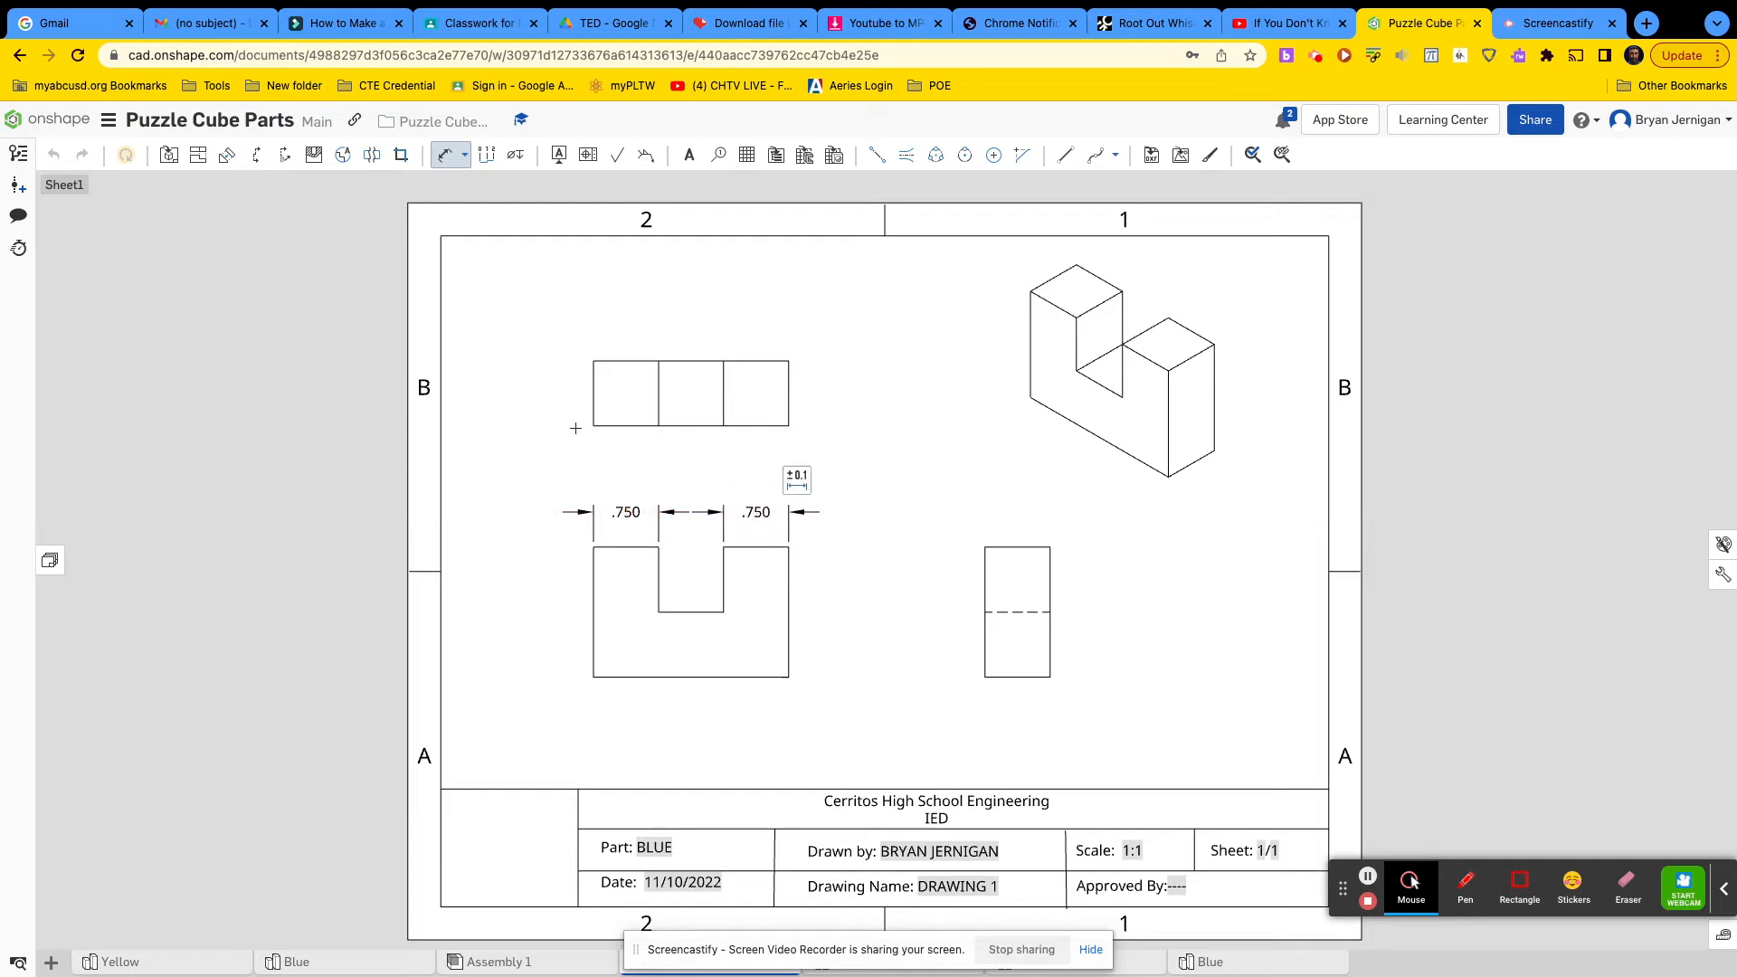
click(788, 426)
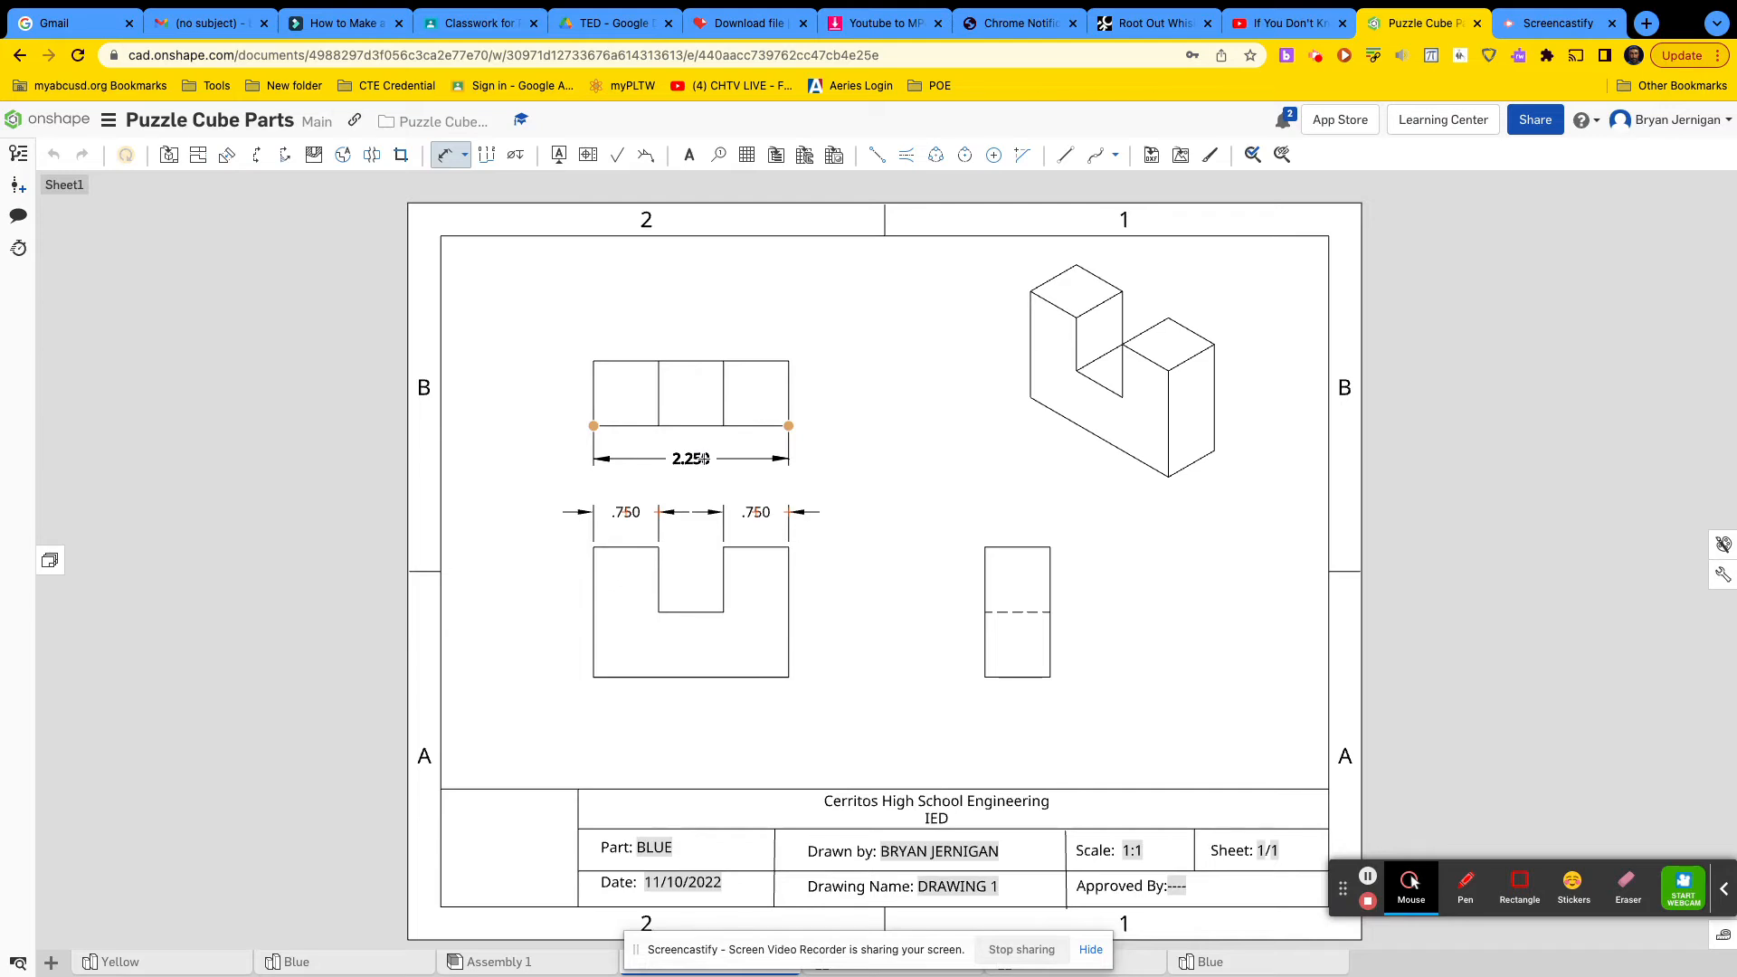
click(697, 459)
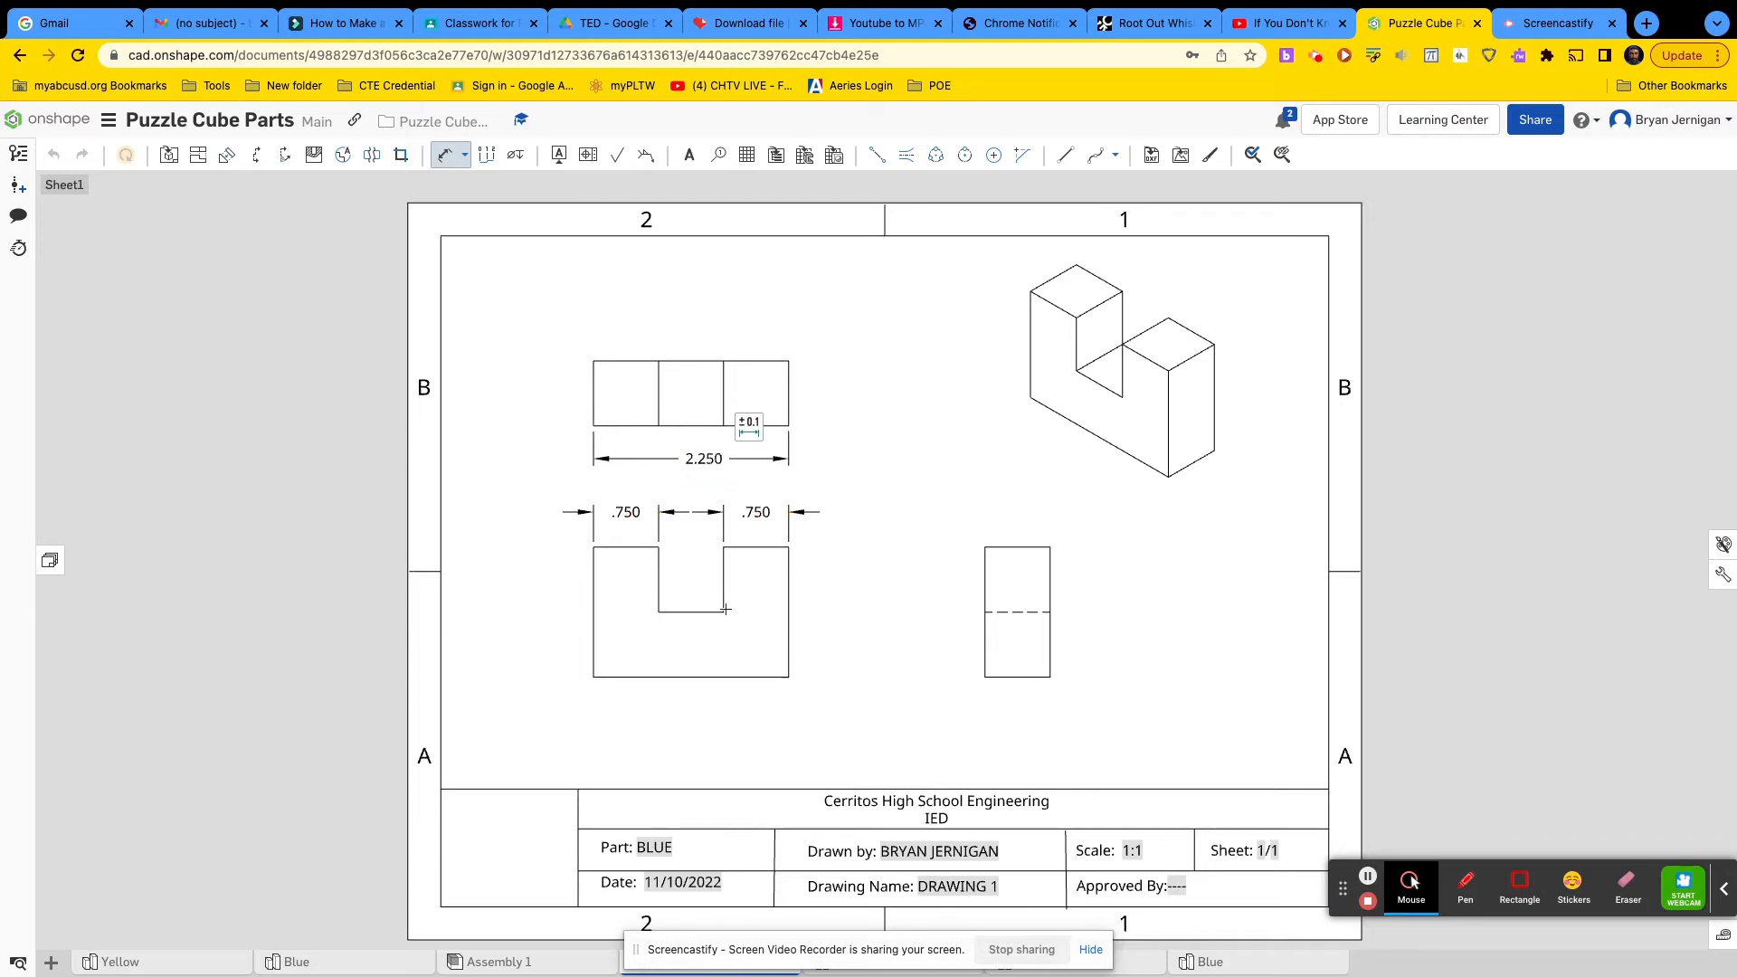
Dimension the height below the notch and the overall height along the right side of the front view.
click(788, 677)
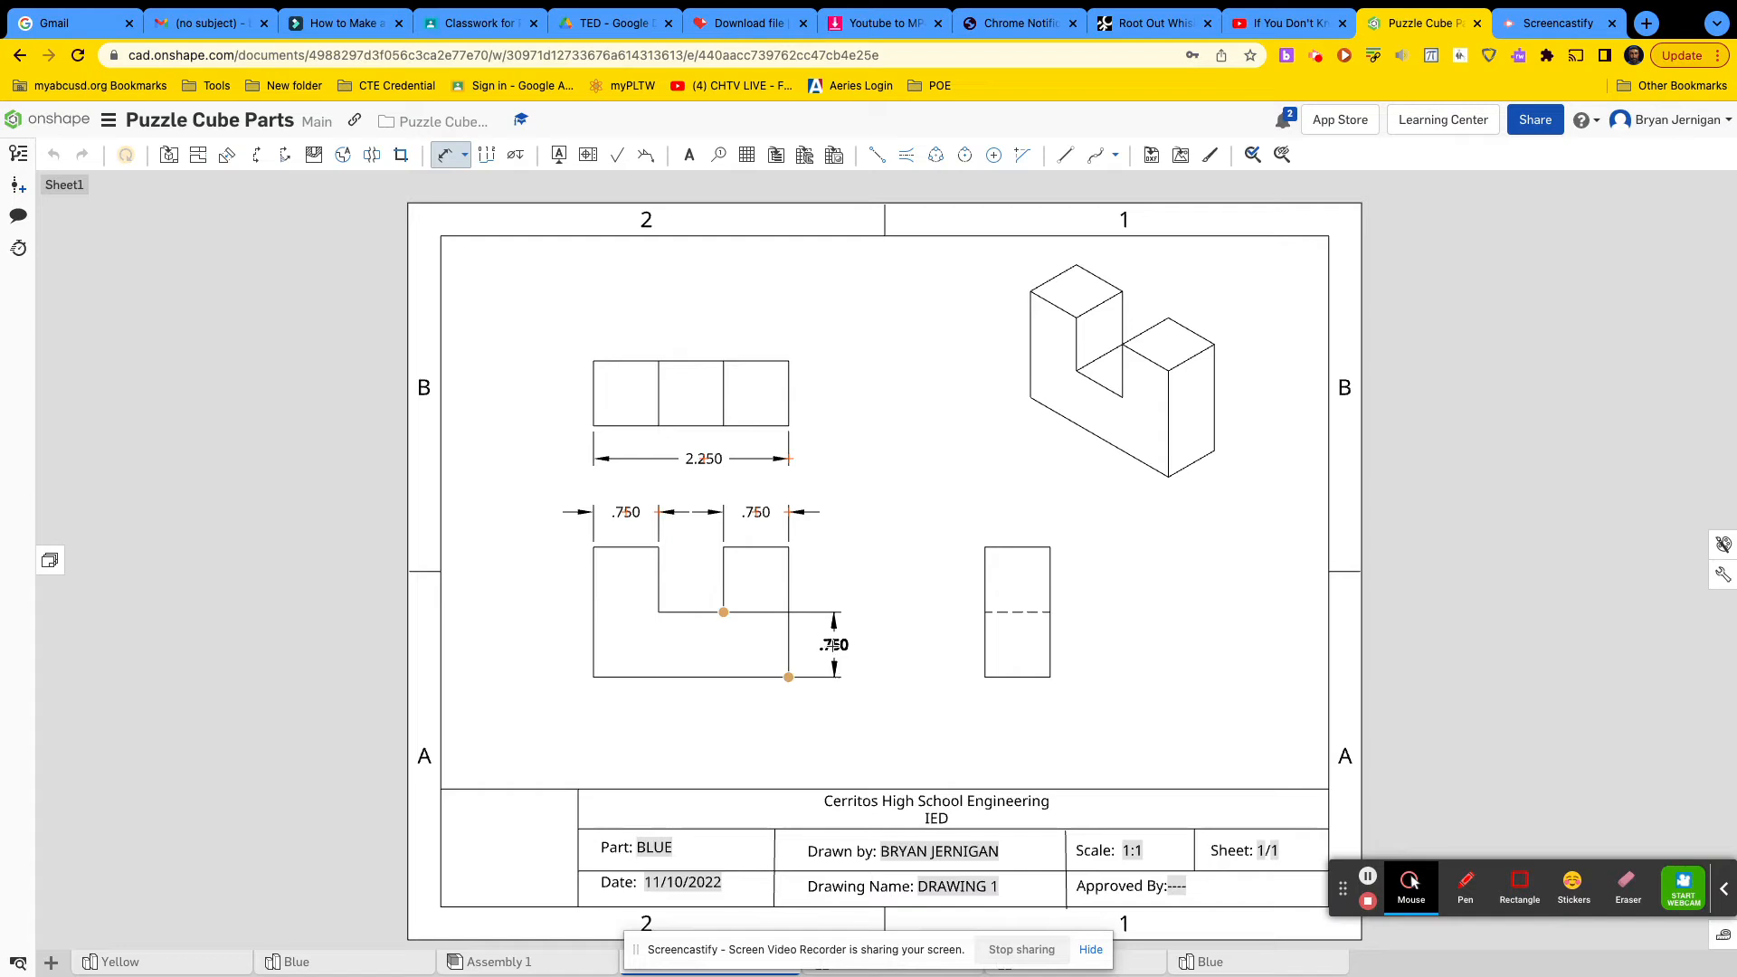
click(830, 644)
click(789, 548)
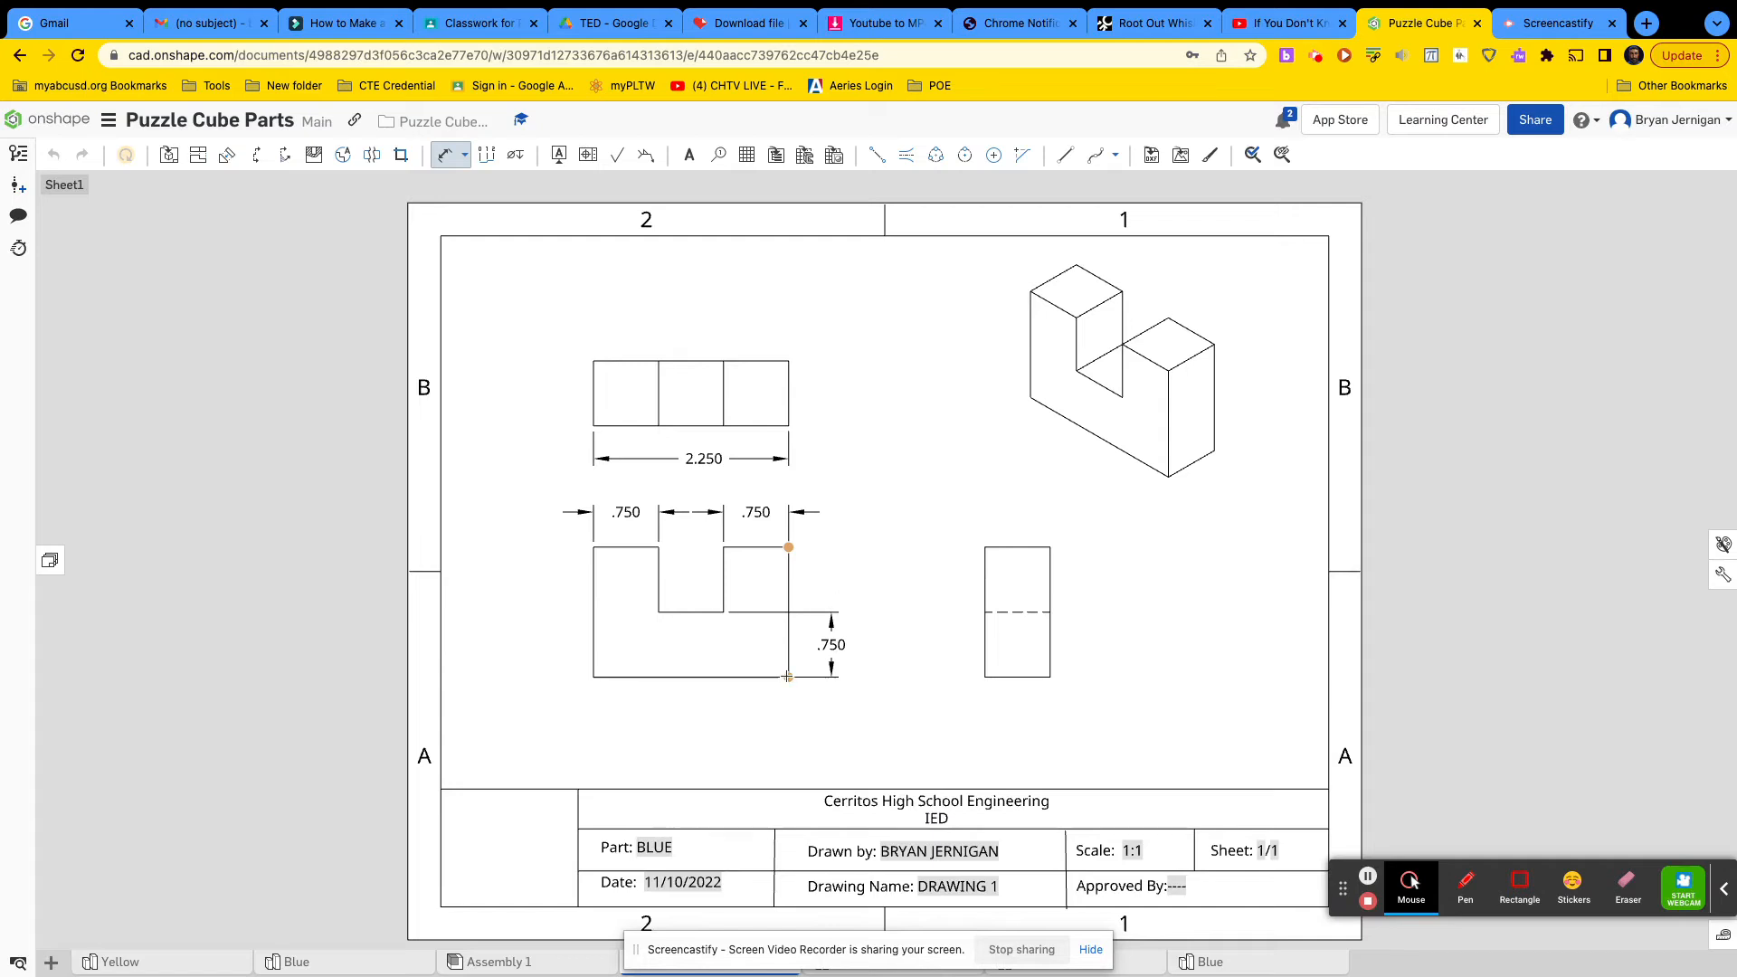